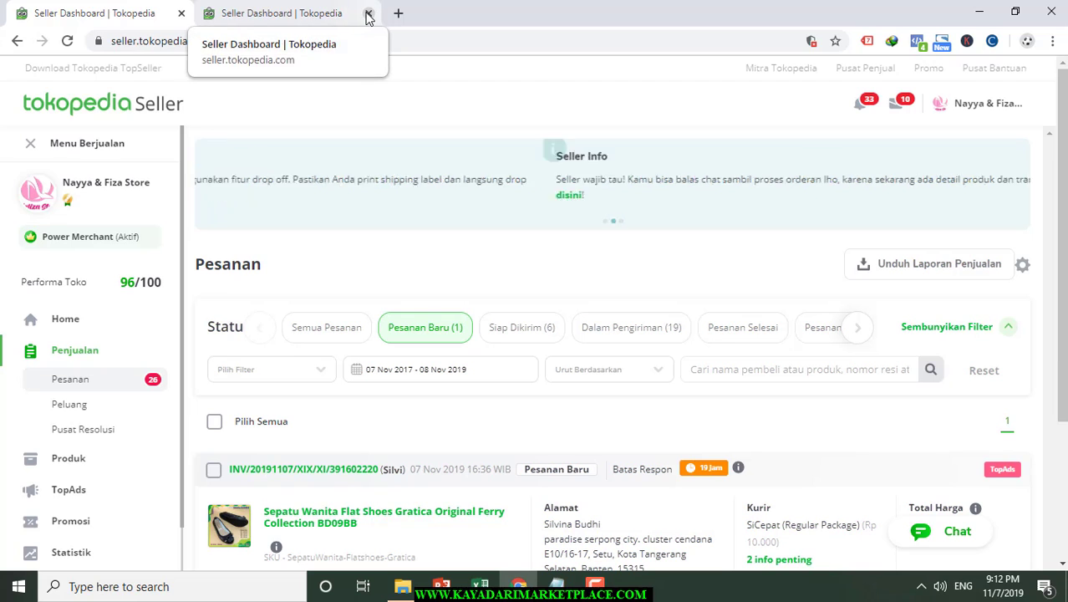
Close the duplicate seller dashboard tab and review the important info for the new Ferry Collection BD09BB order.
left_click(368, 13)
scroll(585, 351, "down", 3)
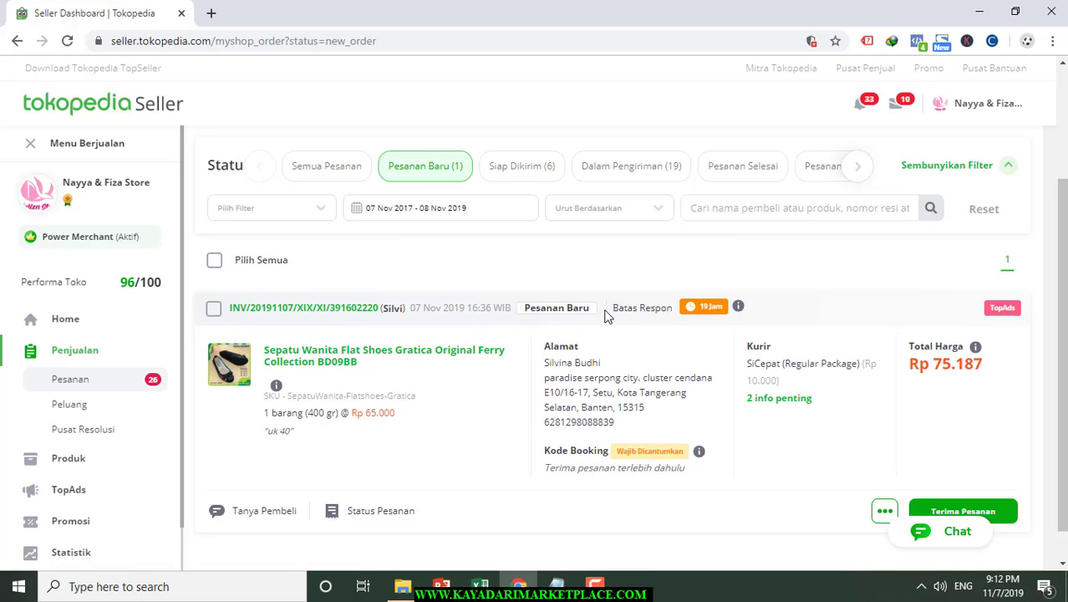
mouse_move(734, 309)
left_click(749, 399)
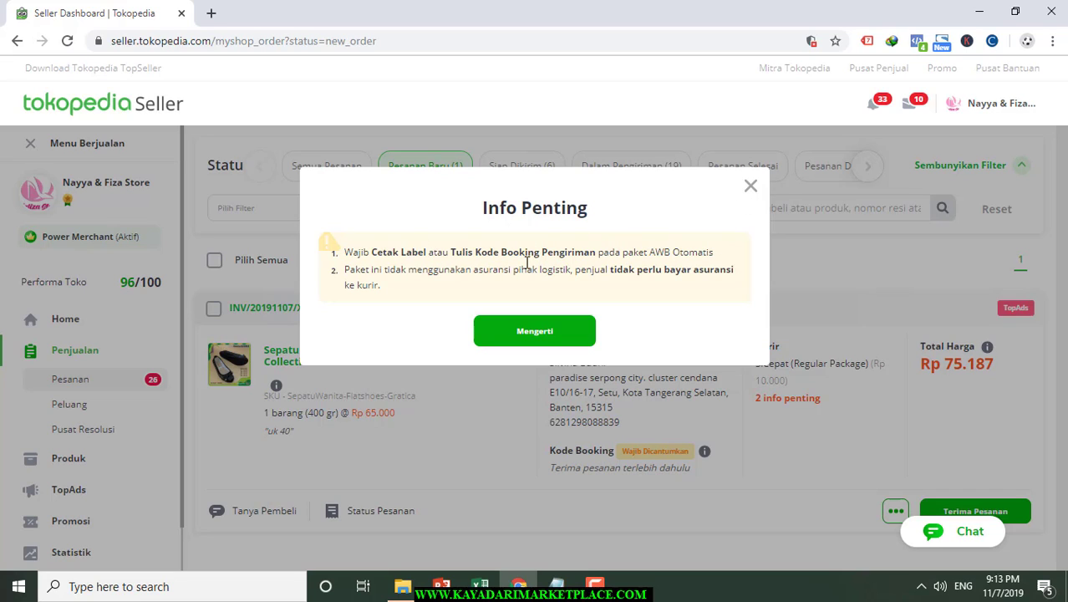
left_click(750, 190)
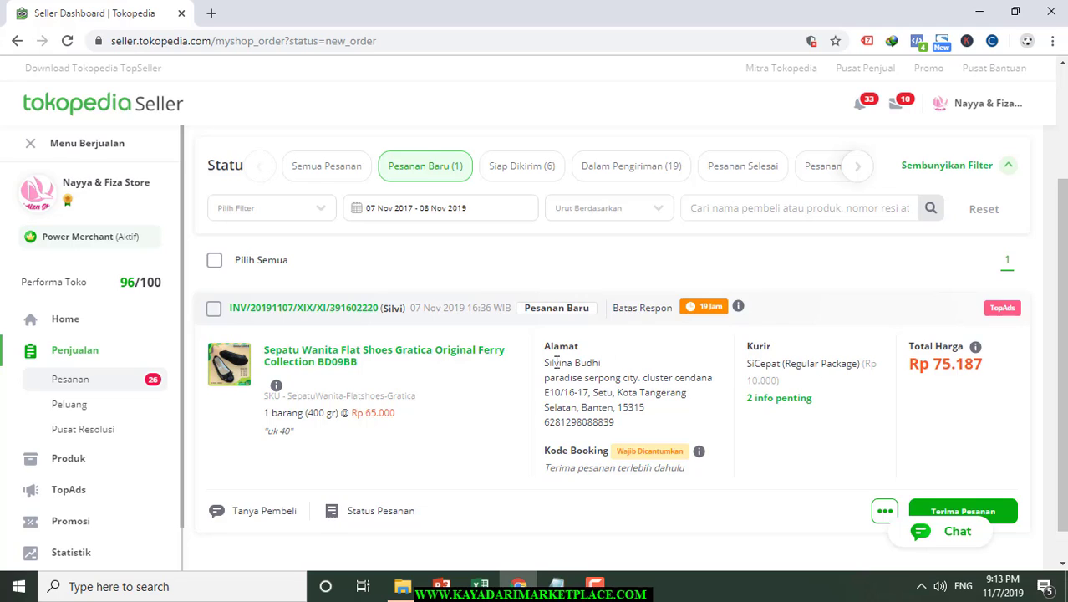
Select all new orders, accept them in bulk with Konfirmasi Semua, and close the result dialog.
scroll(556, 362, "down", 1)
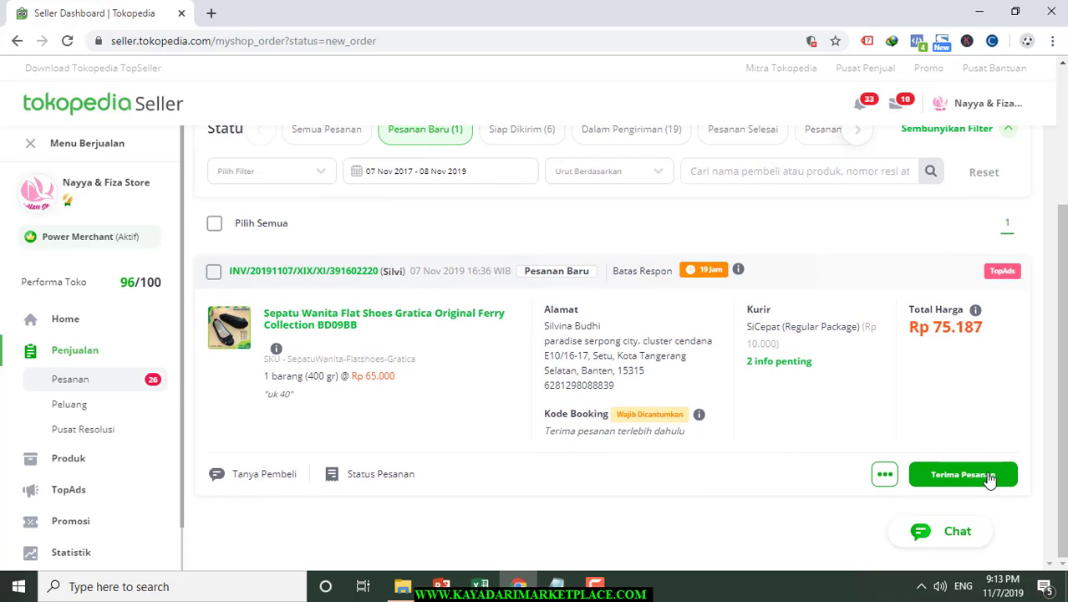
left_click(215, 226)
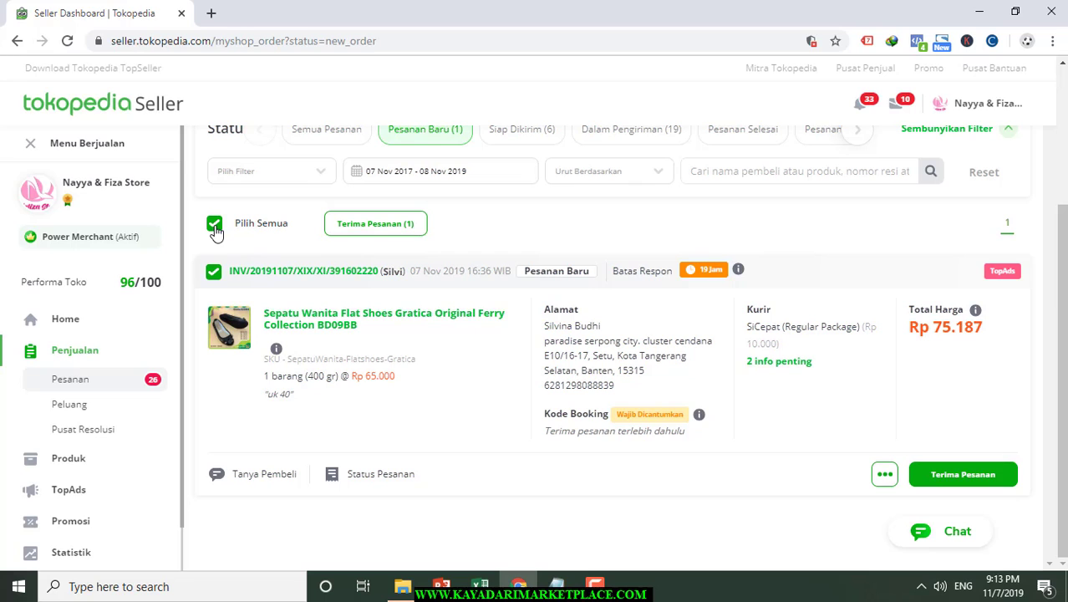
left_click(380, 225)
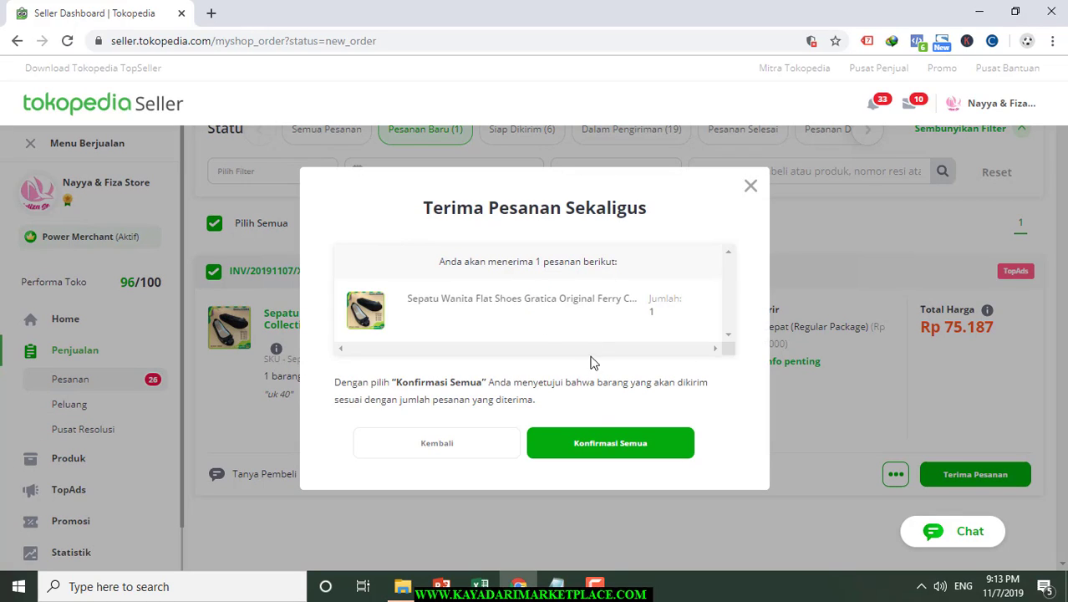
left_click(608, 447)
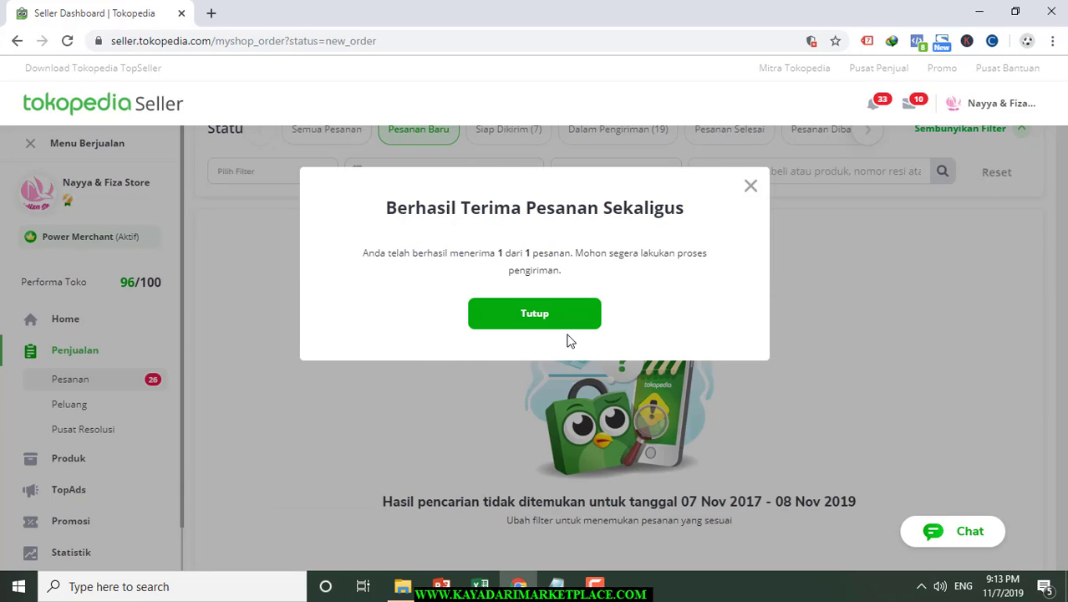
left_click(551, 314)
Show the Siap Dikirim orders and dismiss the tip about including the booking code.
scroll(419, 252, "up", 1)
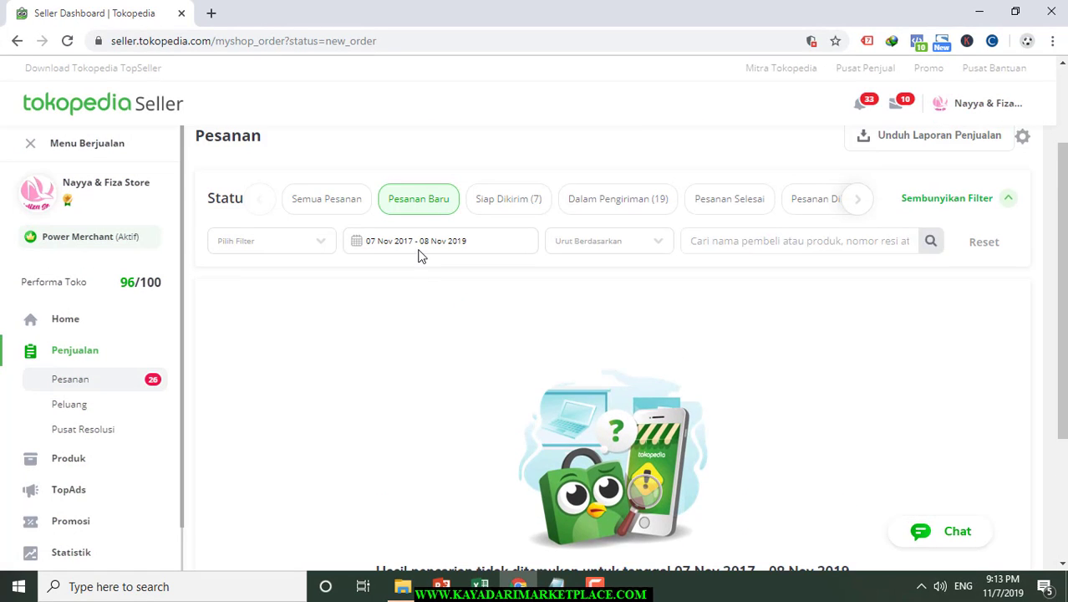
left_click(500, 213)
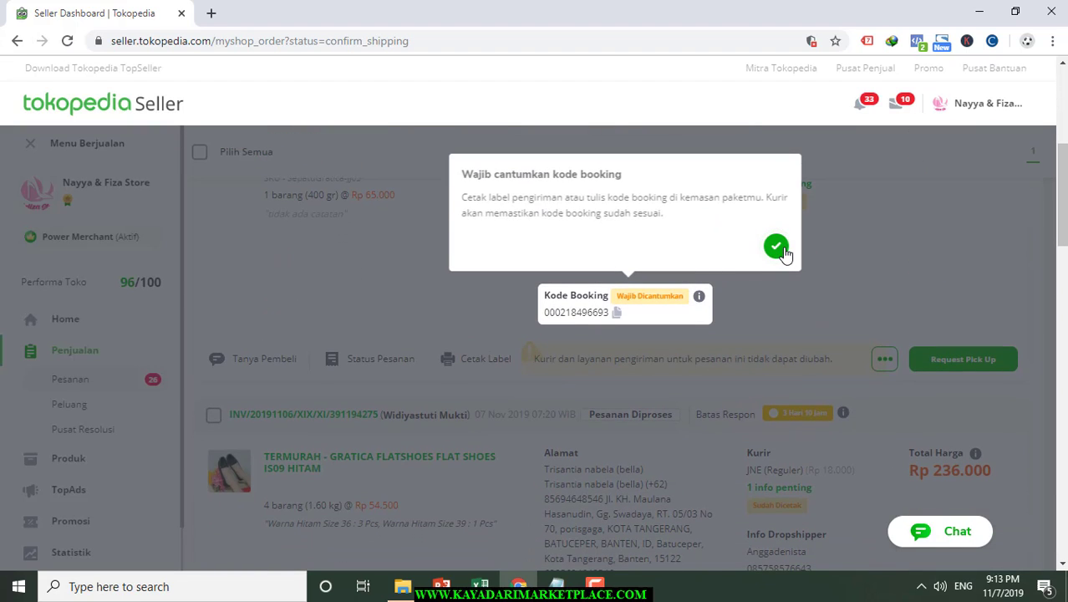
left_click(781, 249)
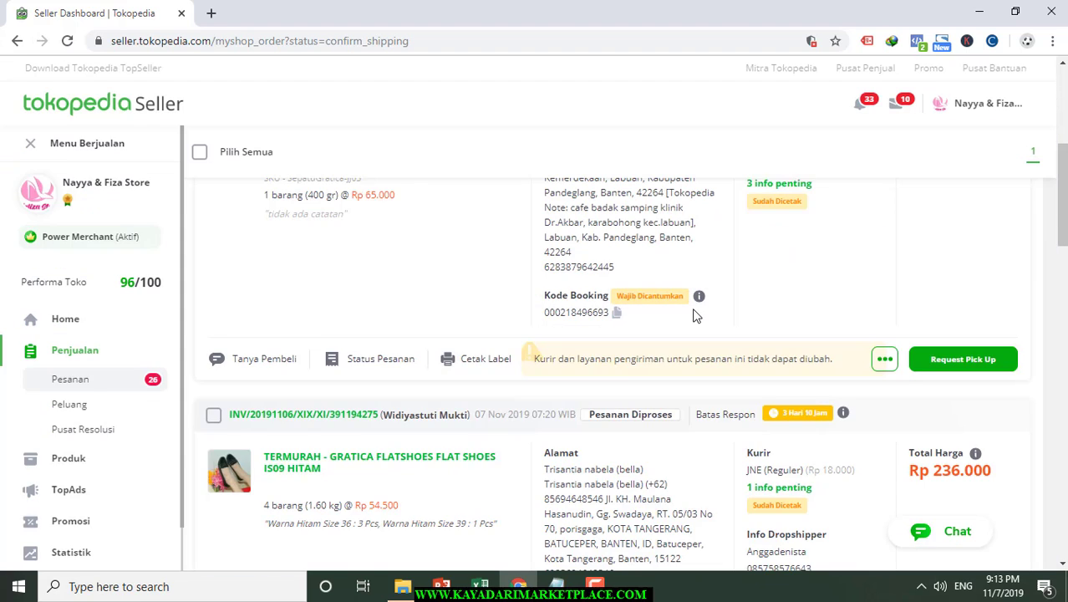
Examine the ready-to-ship orders for their courier, booking code and Sudah Dicetak label marks.
scroll(696, 313, "up", 1)
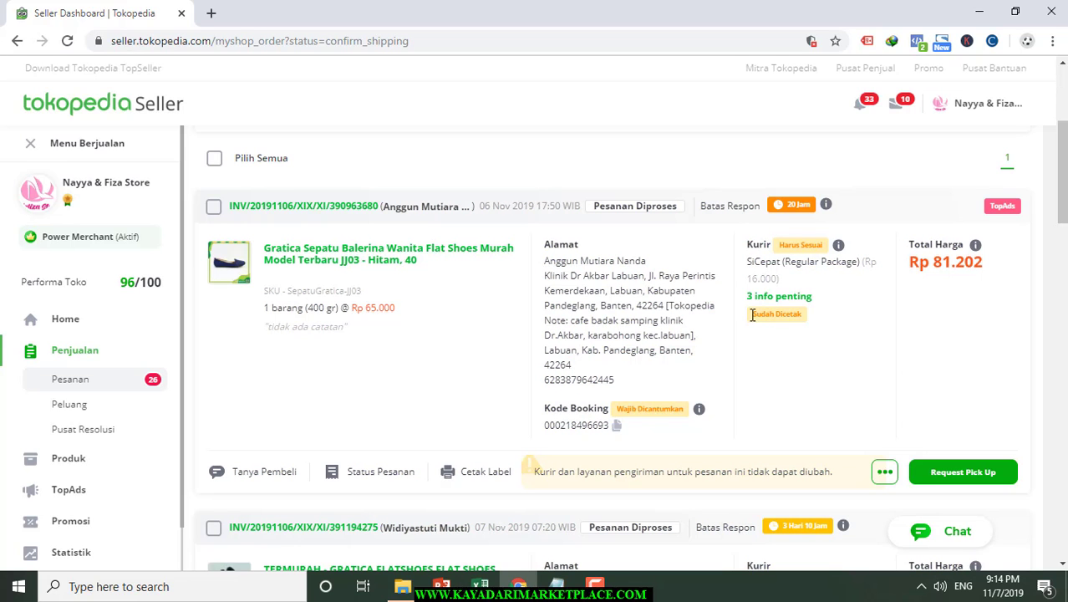
left_click_drag(752, 314, 793, 315)
scroll(766, 385, "down", 8)
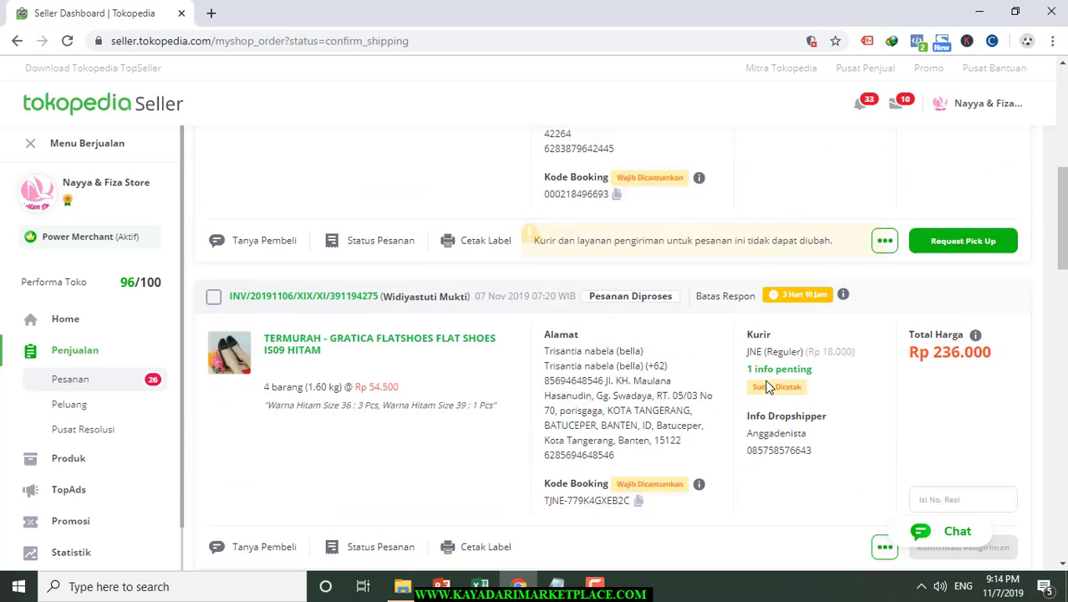
scroll(765, 384, "up", 2)
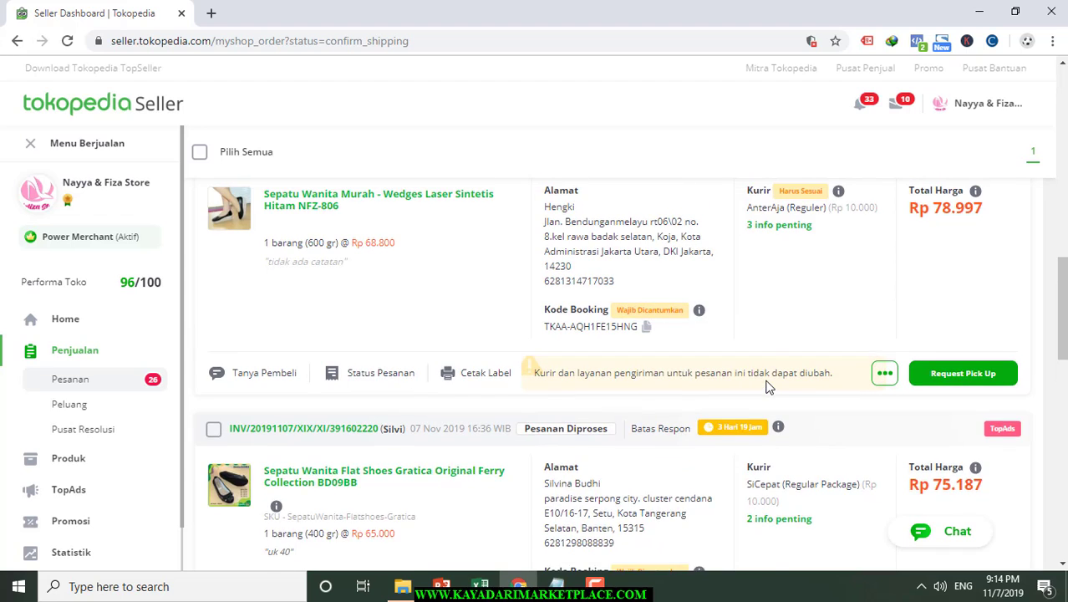
scroll(767, 384, "down", 4)
scroll(767, 385, "down", 2)
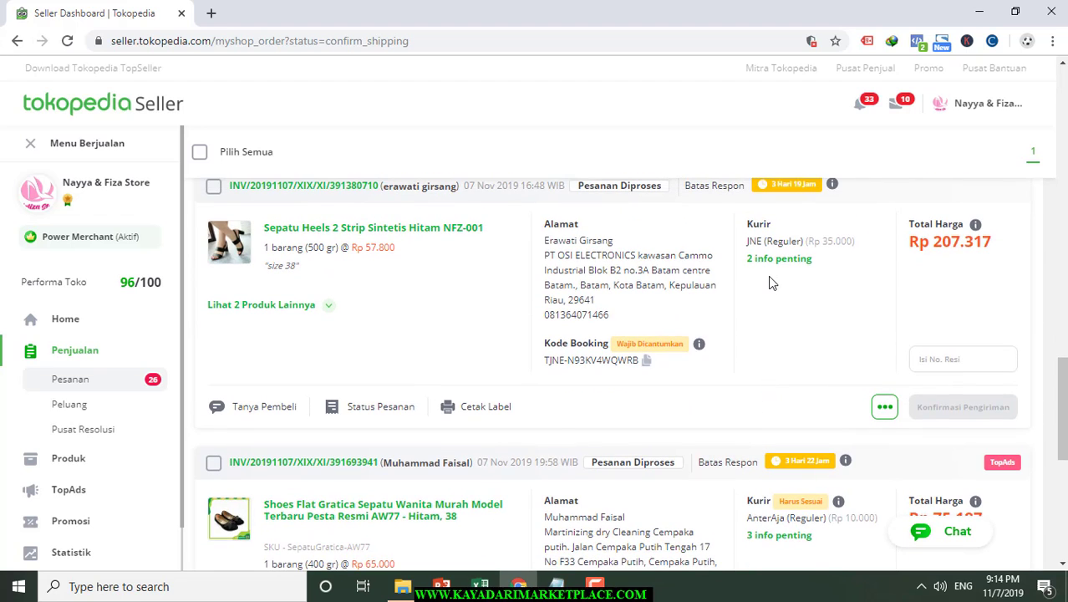
scroll(768, 275, "up", 1)
scroll(768, 275, "down", 4)
scroll(768, 275, "down", 5)
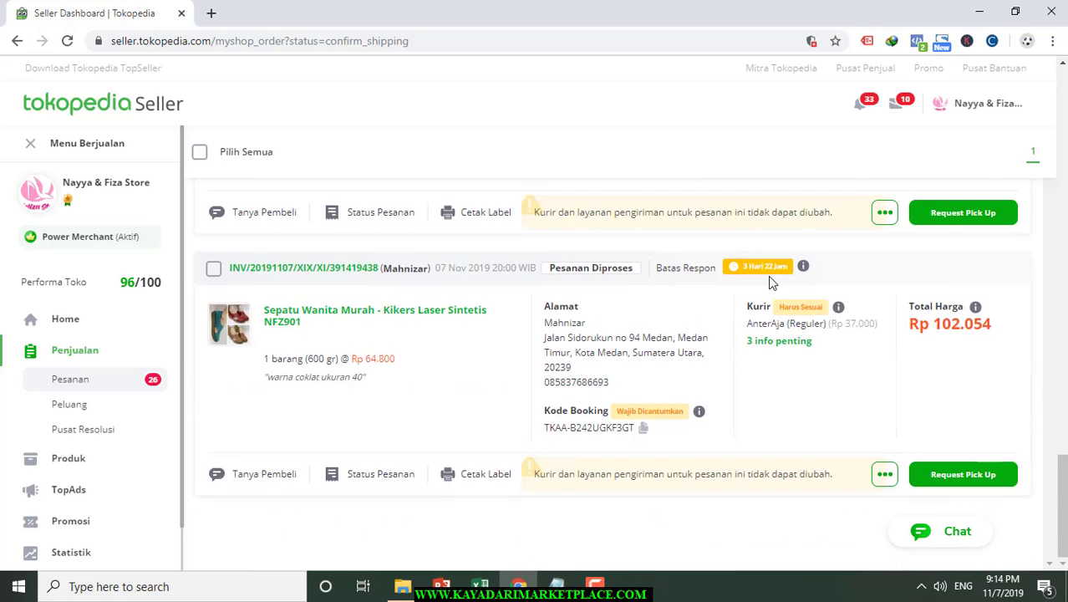
scroll(769, 278, "down", 1)
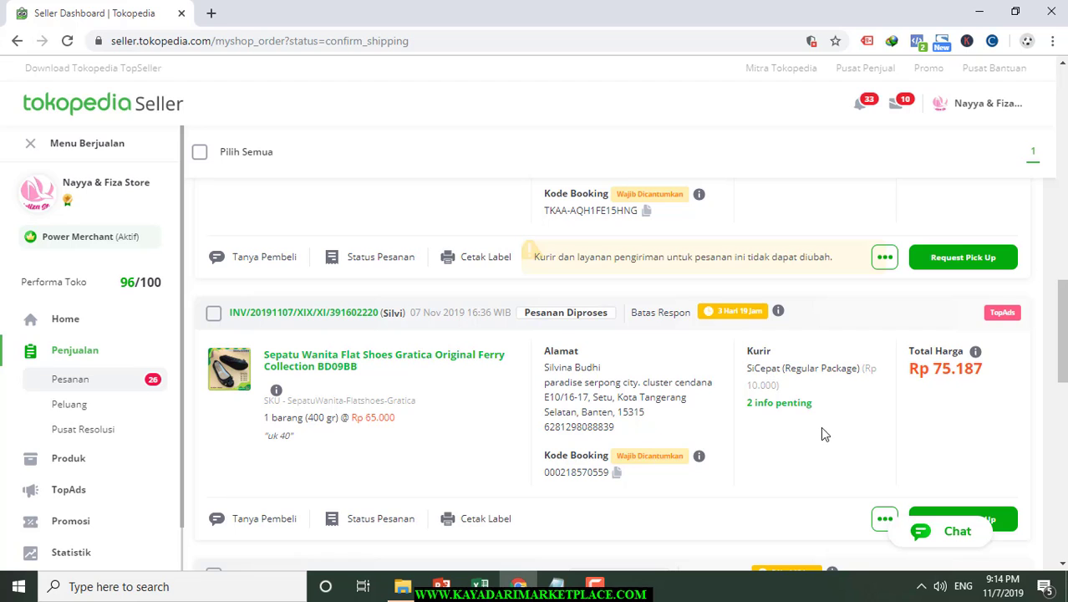
scroll(819, 430, "up", 3)
scroll(819, 411, "up", 7)
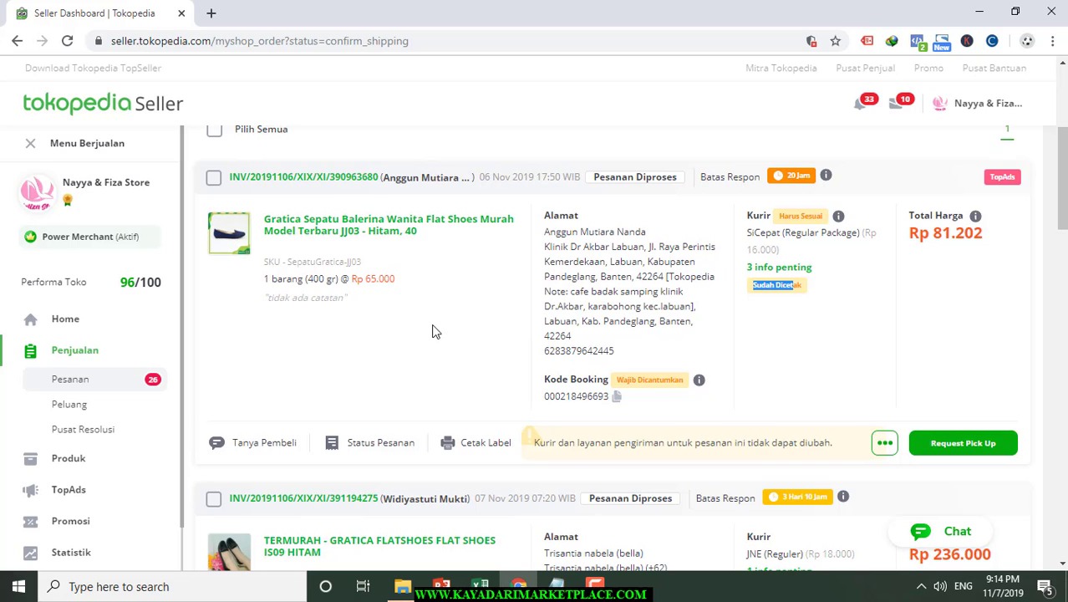
scroll(330, 391, "down", 3)
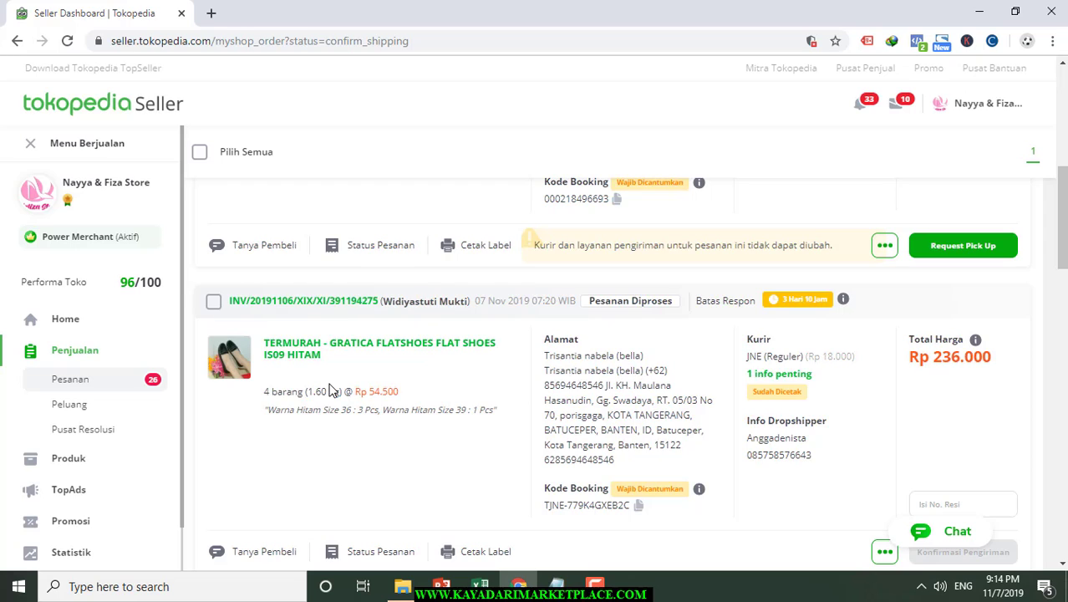
scroll(330, 390, "down", 8)
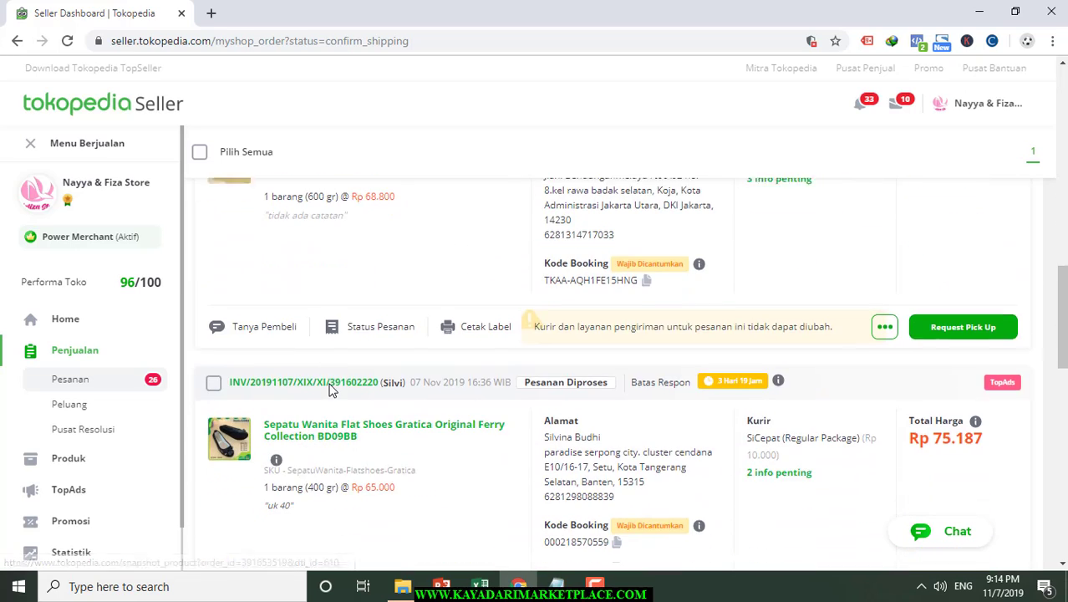
scroll(251, 380, "up", 3)
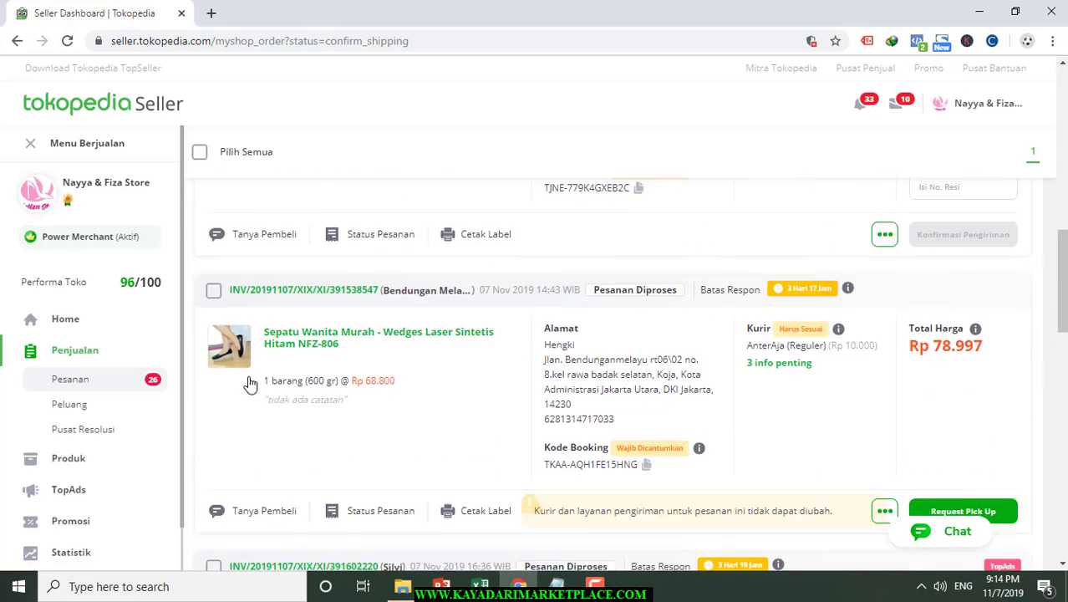
scroll(250, 380, "down", 3)
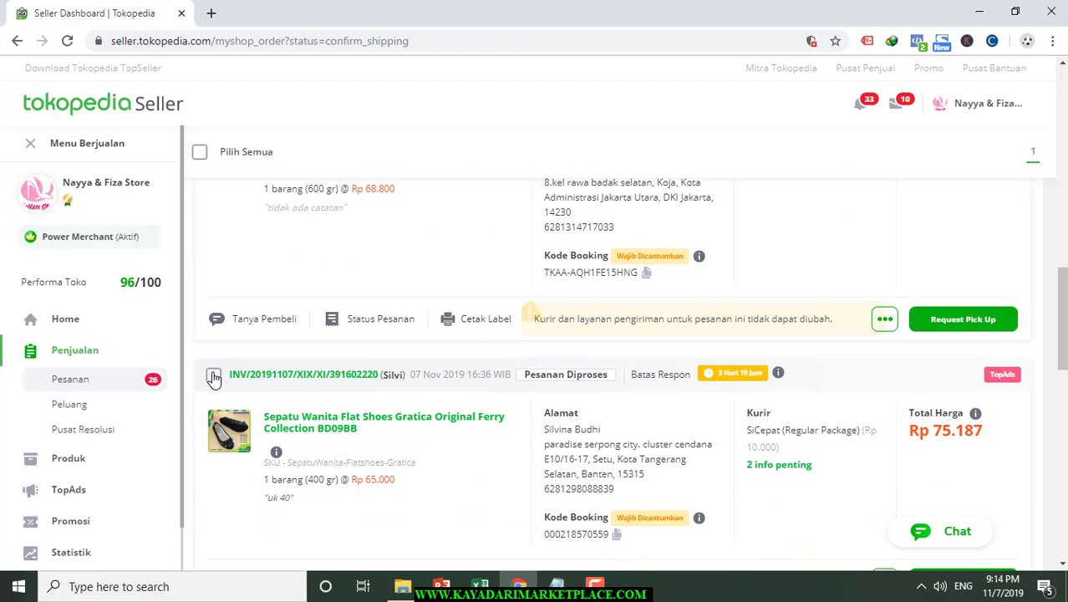
left_click(213, 377)
scroll(460, 444, "down", 3)
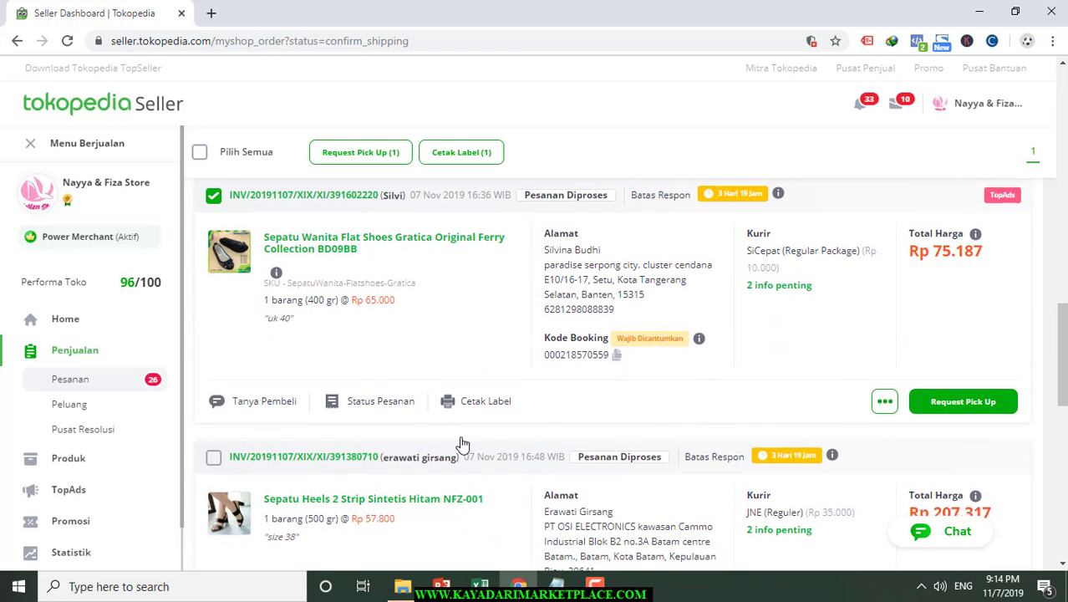
scroll(460, 443, "up", 1)
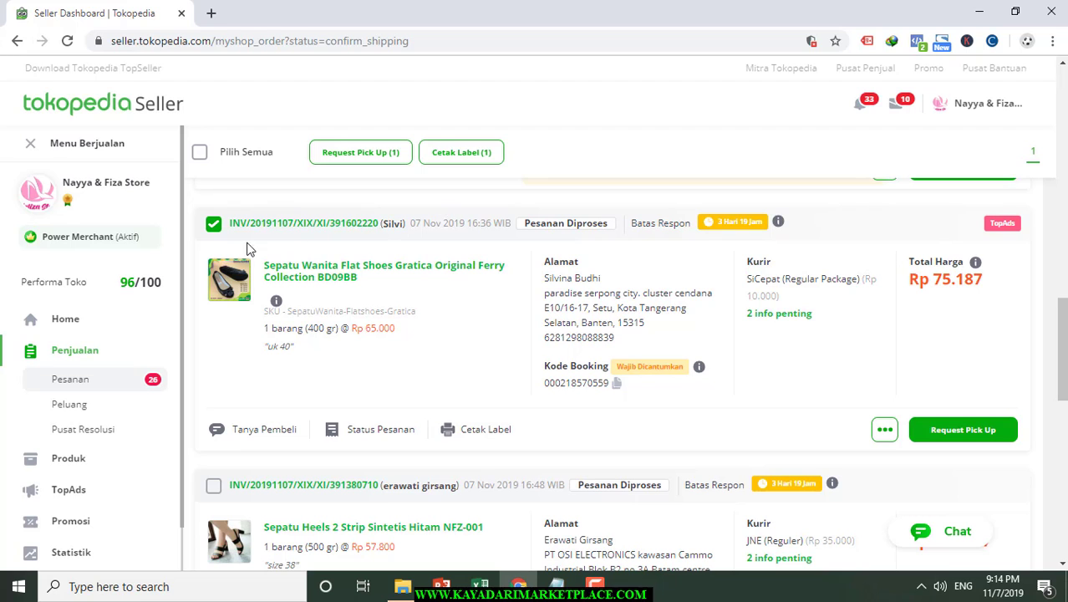
left_click(213, 226)
Generate the shipping label for the Gratica Flatshoes IS09 Hitam order, keeping it marked as "Sudah Dicetak".
scroll(237, 385, "up", 5)
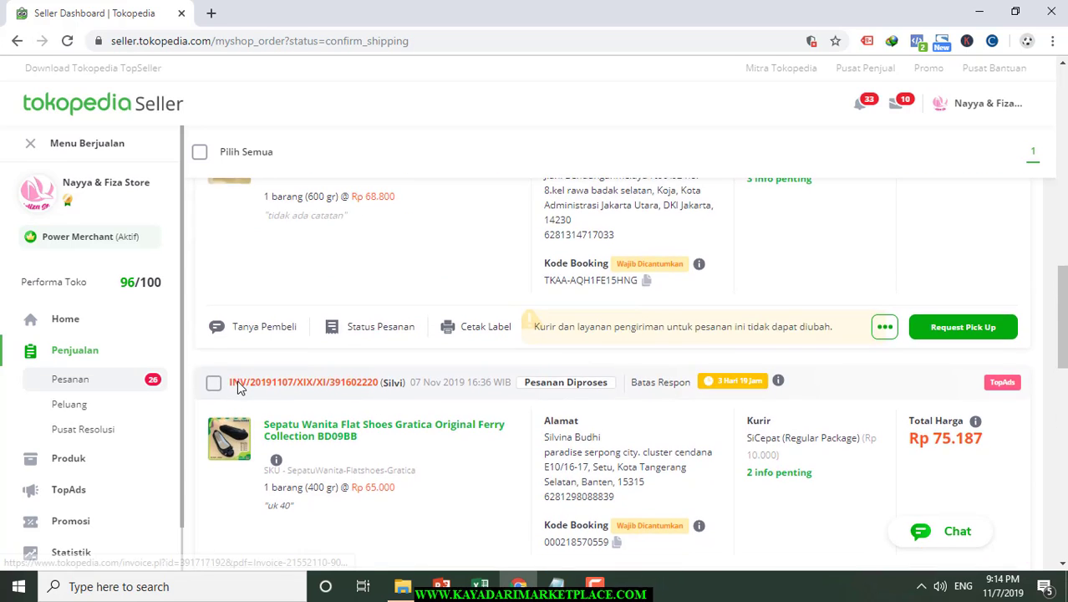
scroll(237, 386, "up", 2)
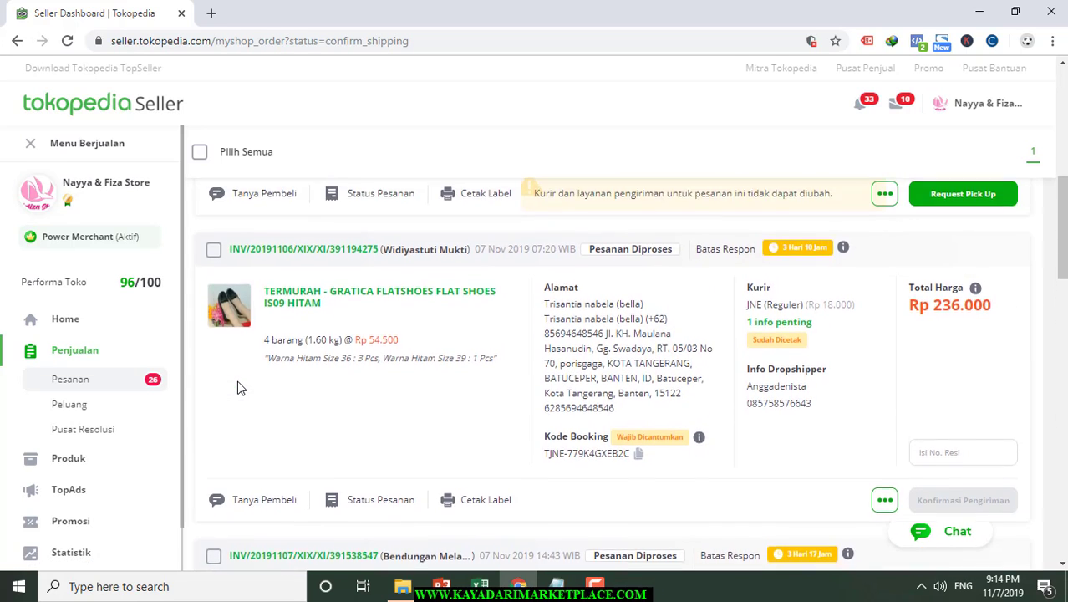
left_click(213, 259)
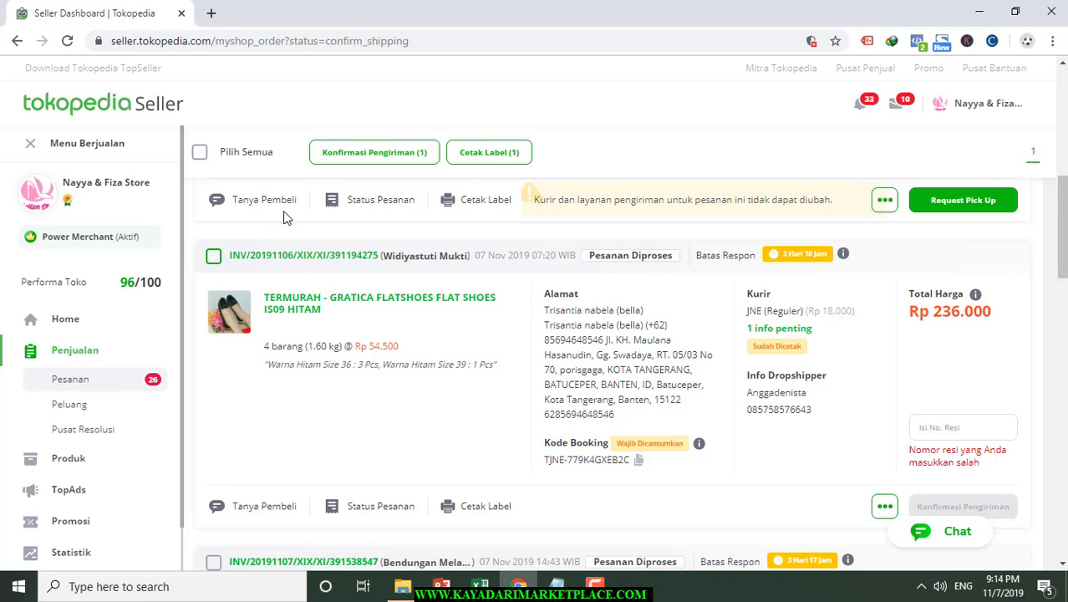
left_click(490, 158)
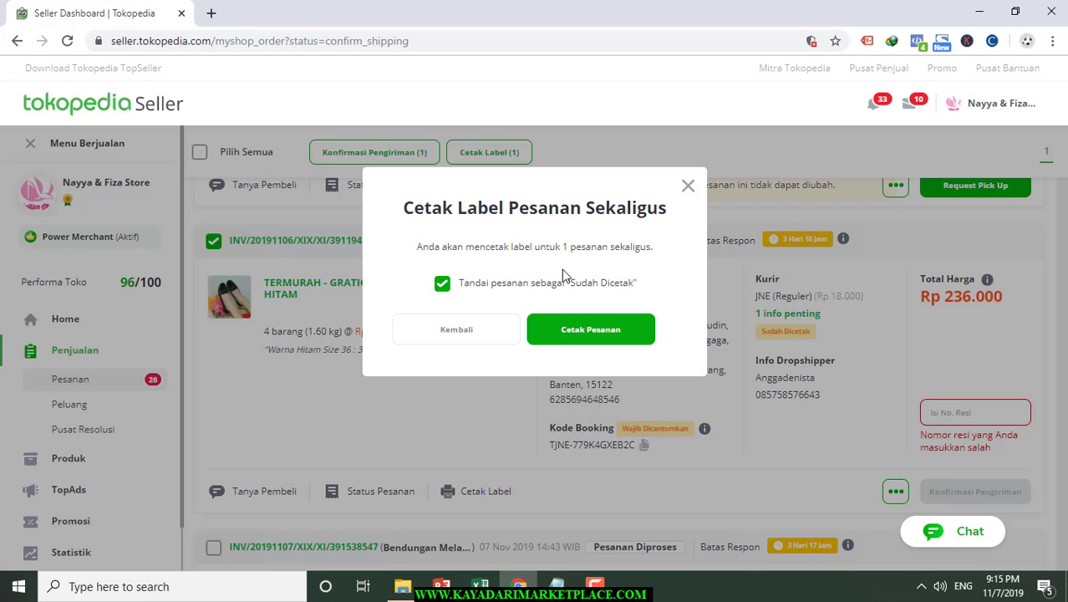
left_click(615, 338)
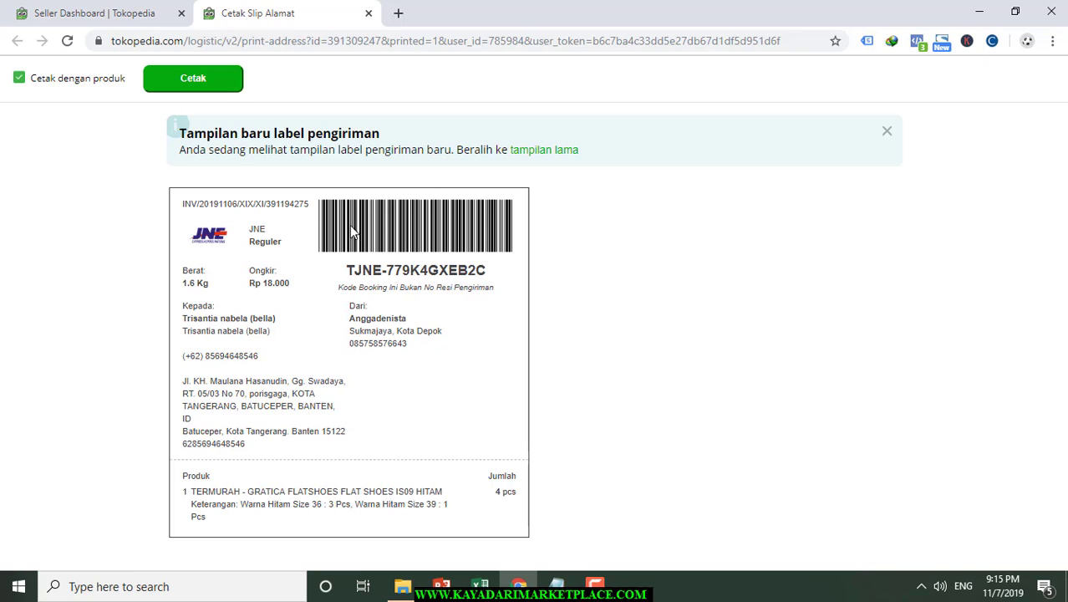
Return to the order list and select the Gratica Flatshoes IS09 Hitam order again for bulk processing.
left_click(99, 15)
scroll(218, 344, "up", 1)
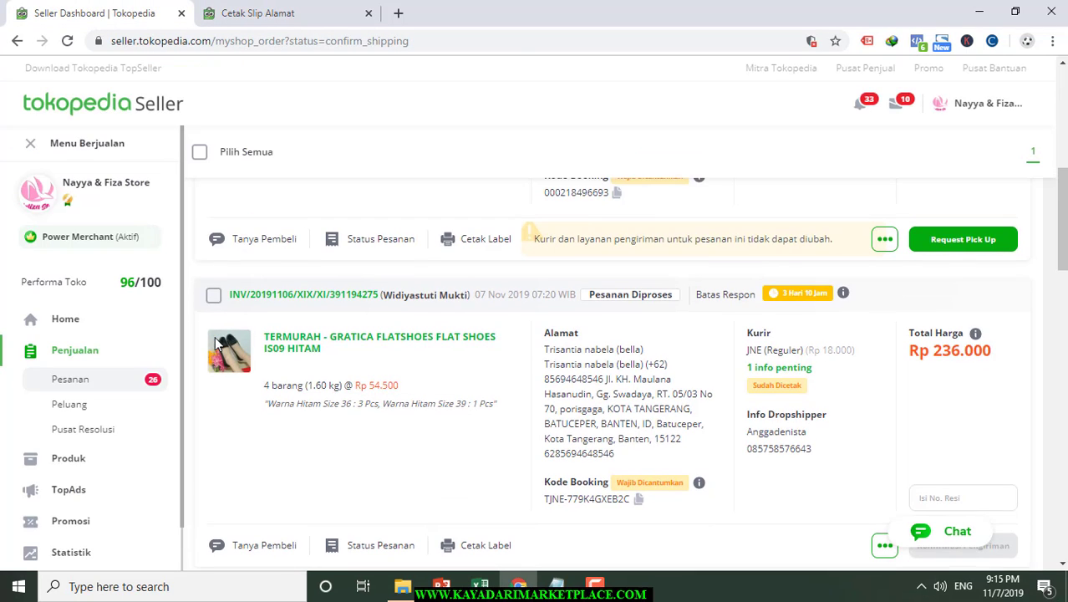
left_click(213, 290)
Add the Wedges Laser Sintetis Hitam NFZ-806 order to the bulk selection alongside the Gratica Flatshoes IS09 Hitam order.
scroll(219, 359, "down", 3)
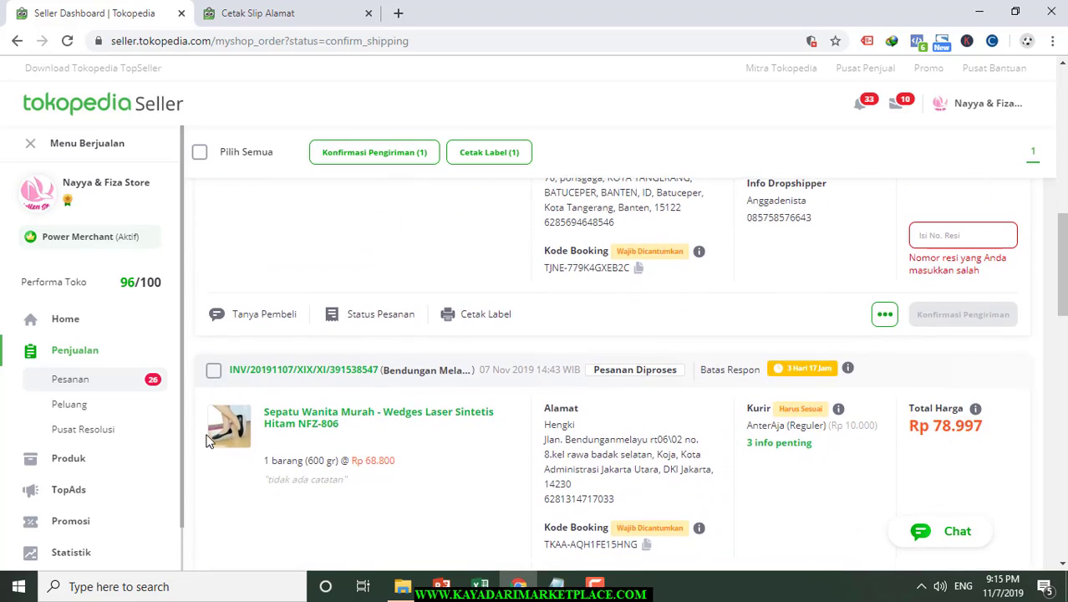
scroll(216, 409, "down", 5)
scroll(209, 441, "down", 7)
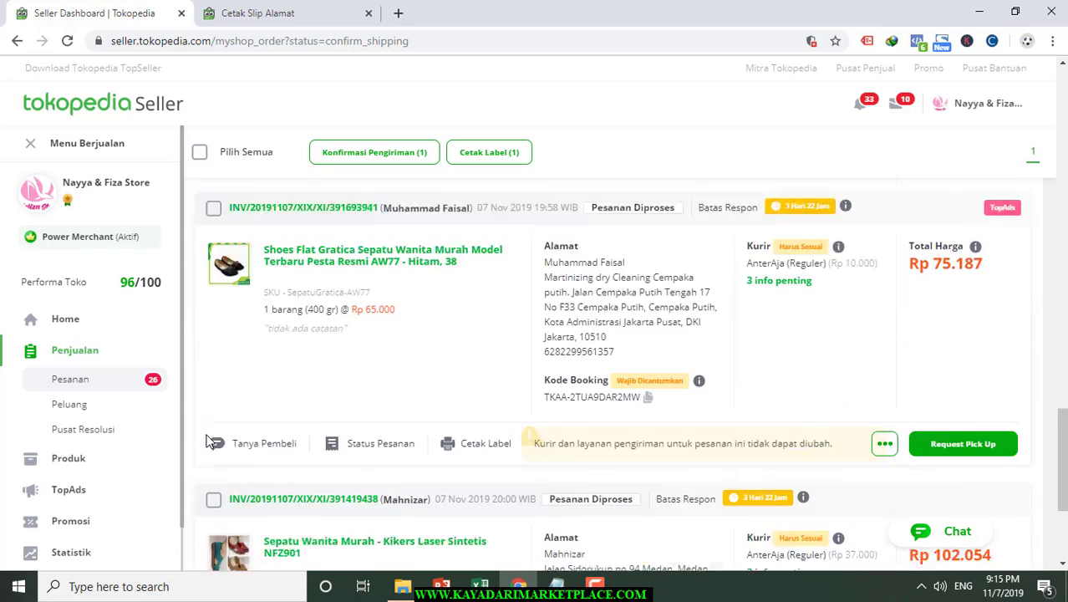
scroll(212, 447, "up", 9)
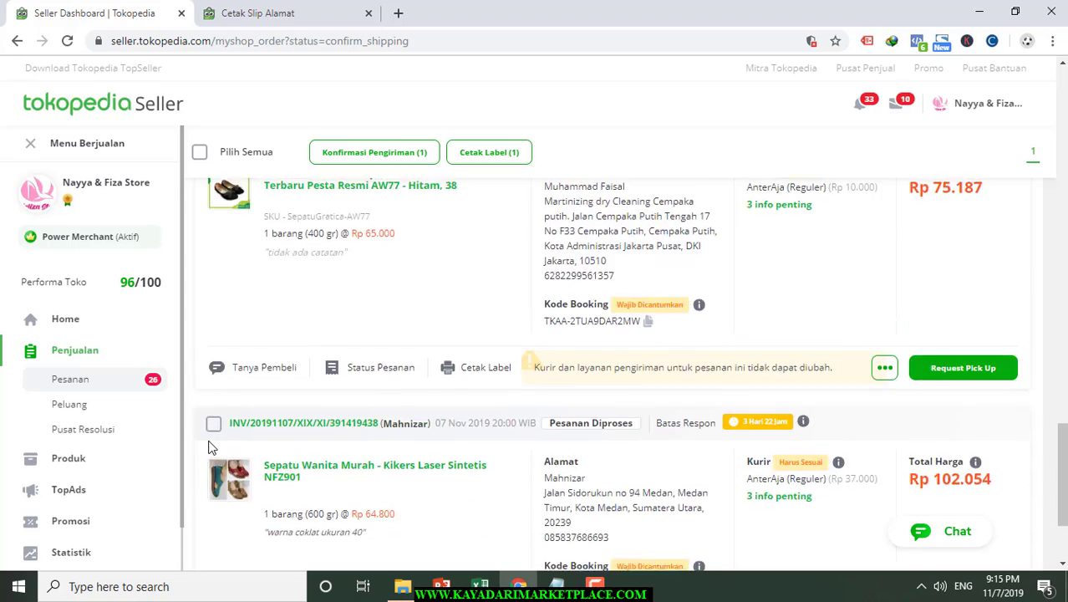
scroll(211, 449, "up", 6)
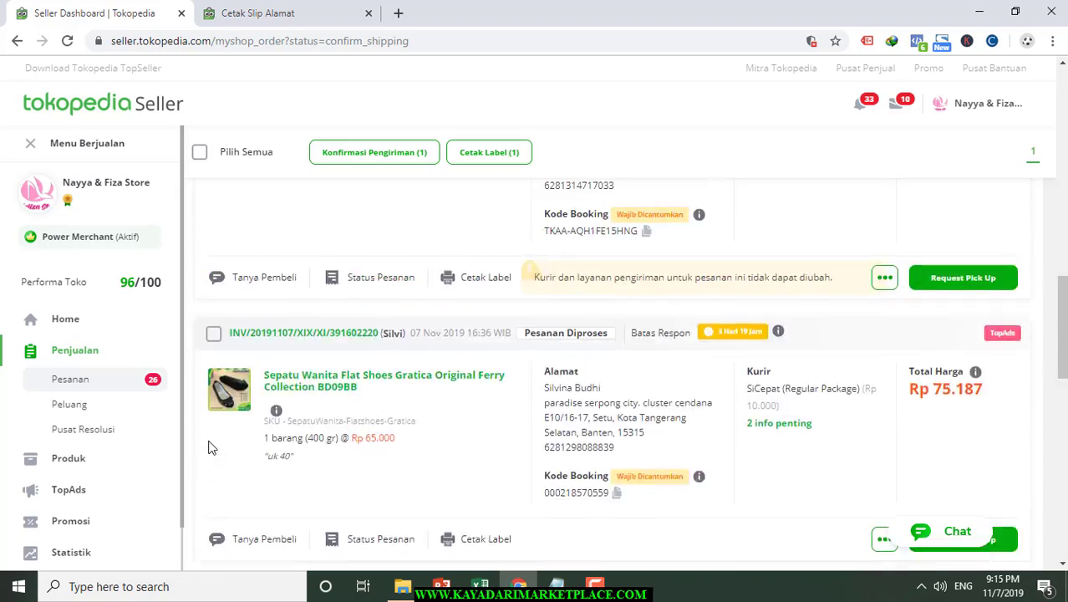
scroll(210, 448, "up", 1)
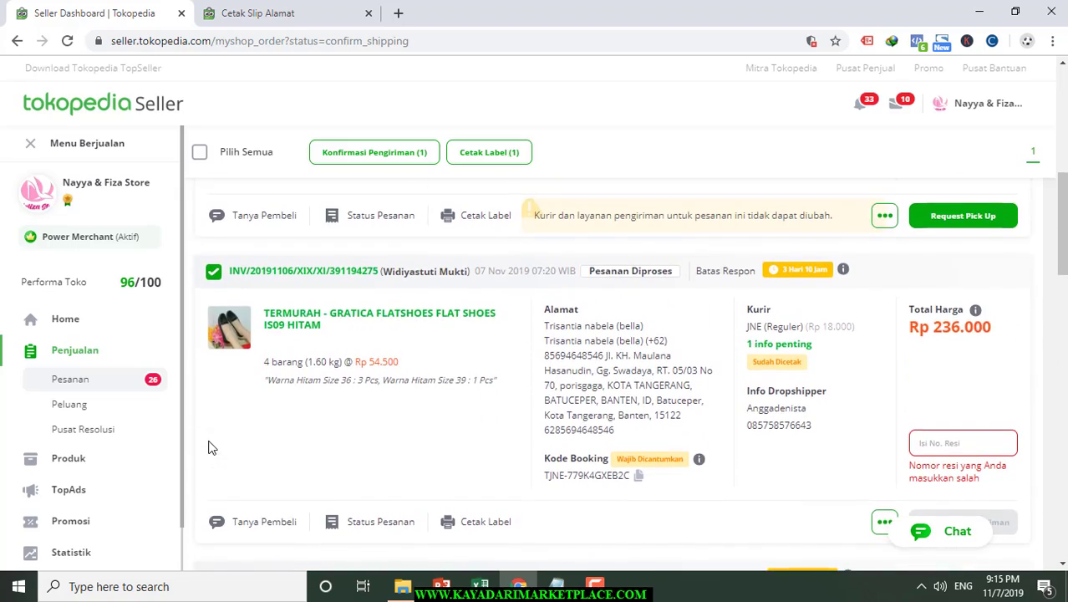
scroll(211, 449, "down", 5)
scroll(212, 448, "down", 4)
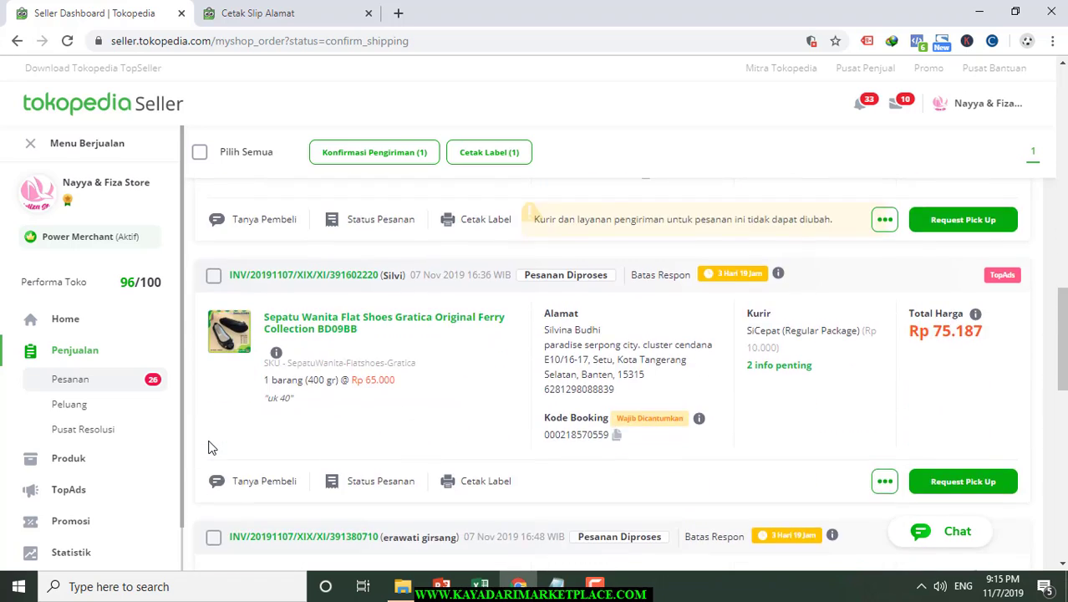
scroll(211, 448, "up", 7)
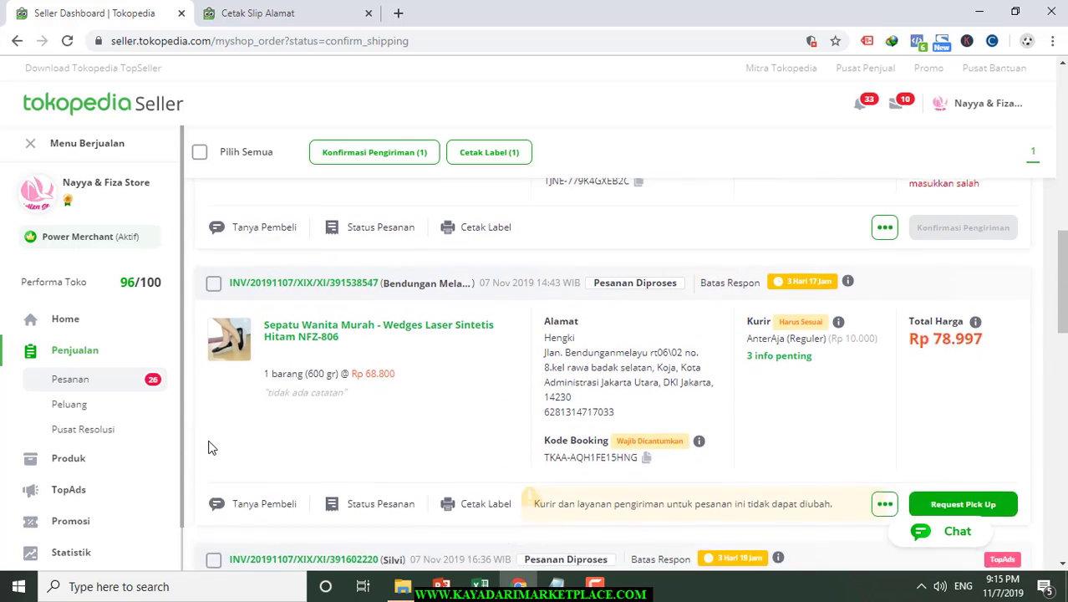
left_click(213, 343)
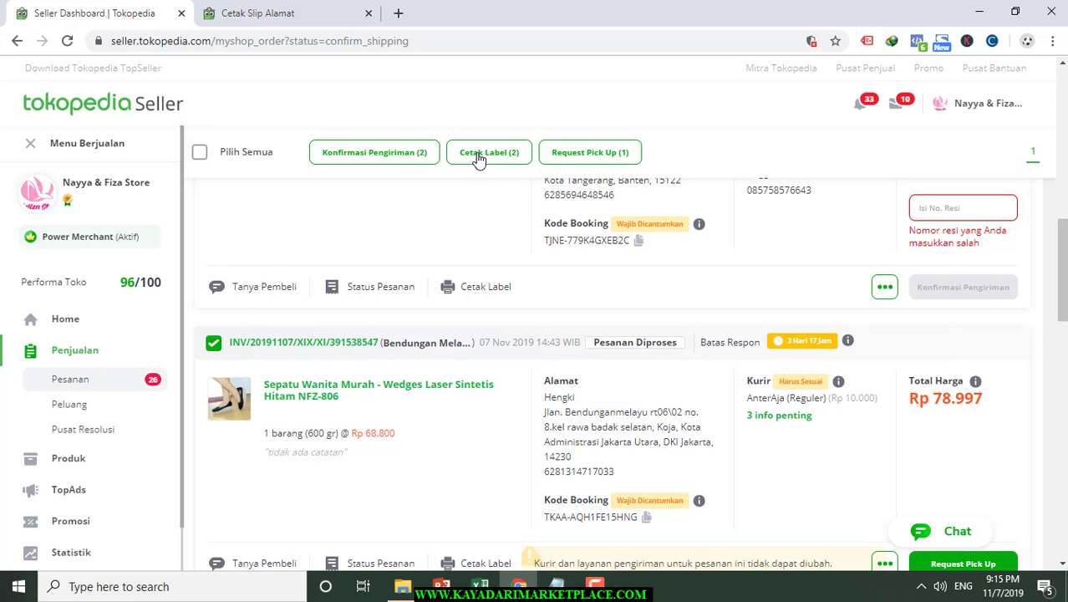
Generate shipping labels for both selected orders, keeping them marked as "Sudah Dicetak", then review the labels and return to the order list.
left_click(477, 155)
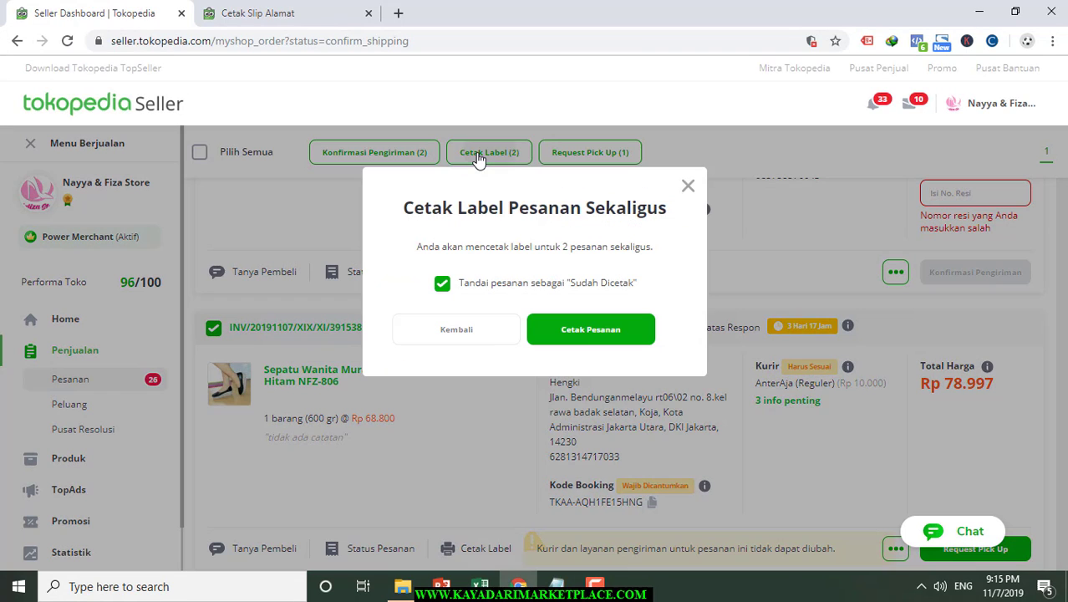
left_click(580, 339)
left_click(555, 13)
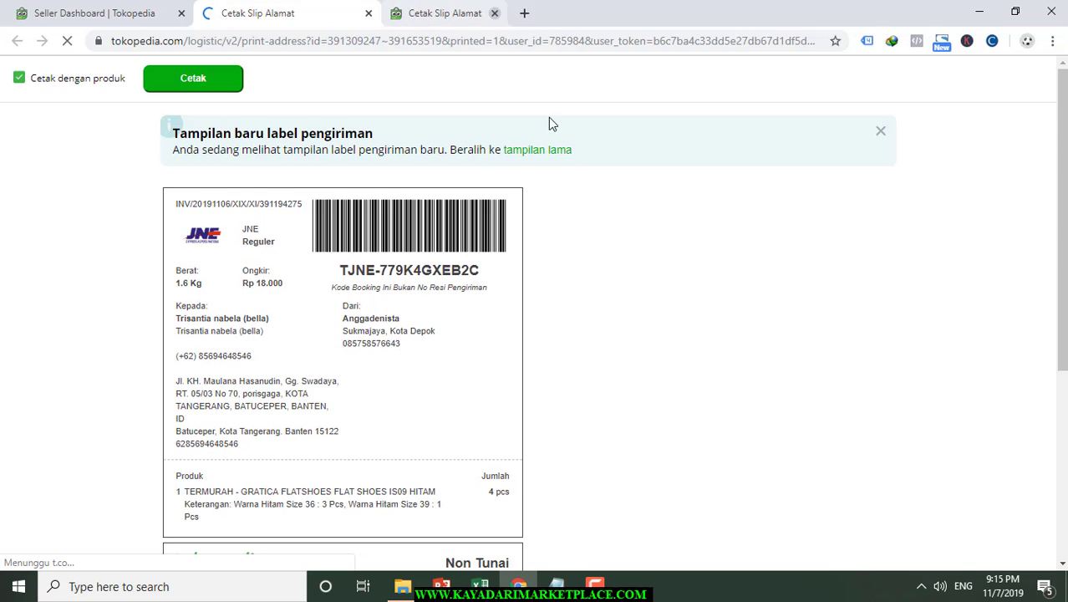
scroll(545, 320, "down", 4)
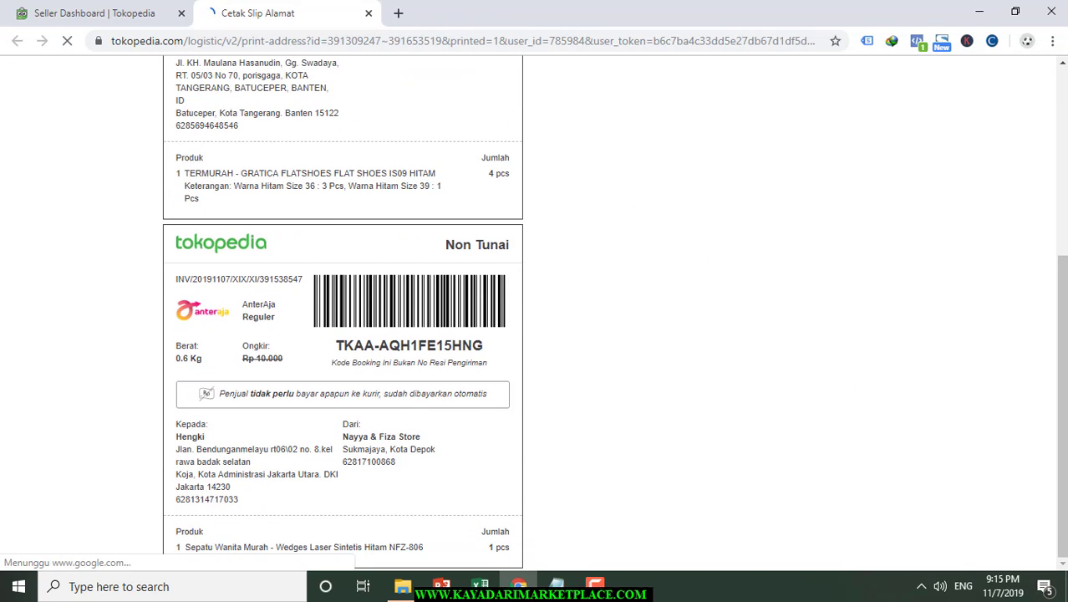
left_click(367, 16)
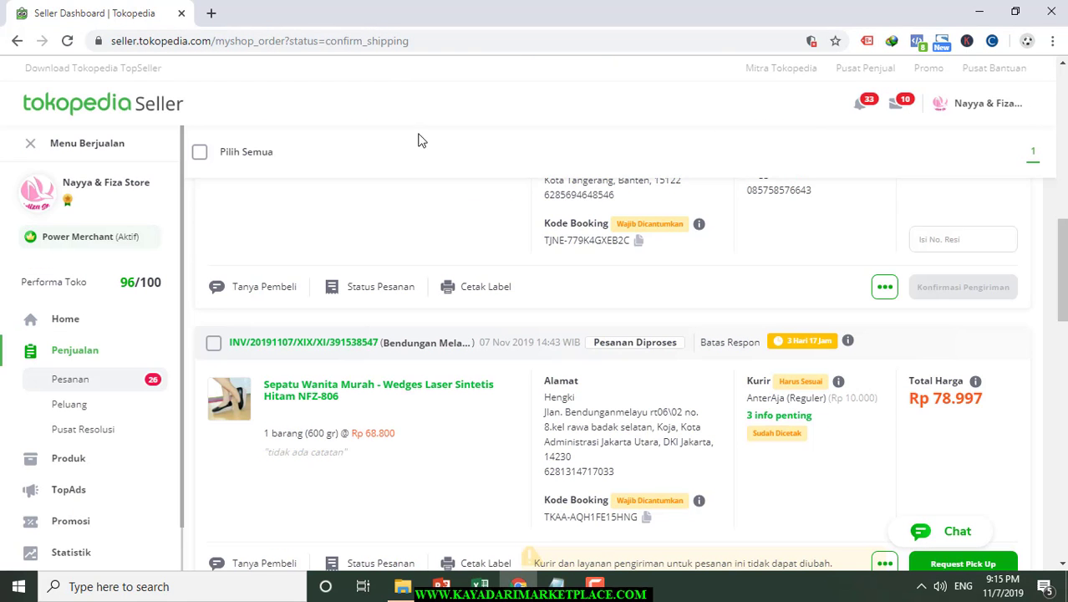
Check the first three ready-to-ship orders for their courier and their Sudah Dicetak label mark.
scroll(385, 404, "up", 10)
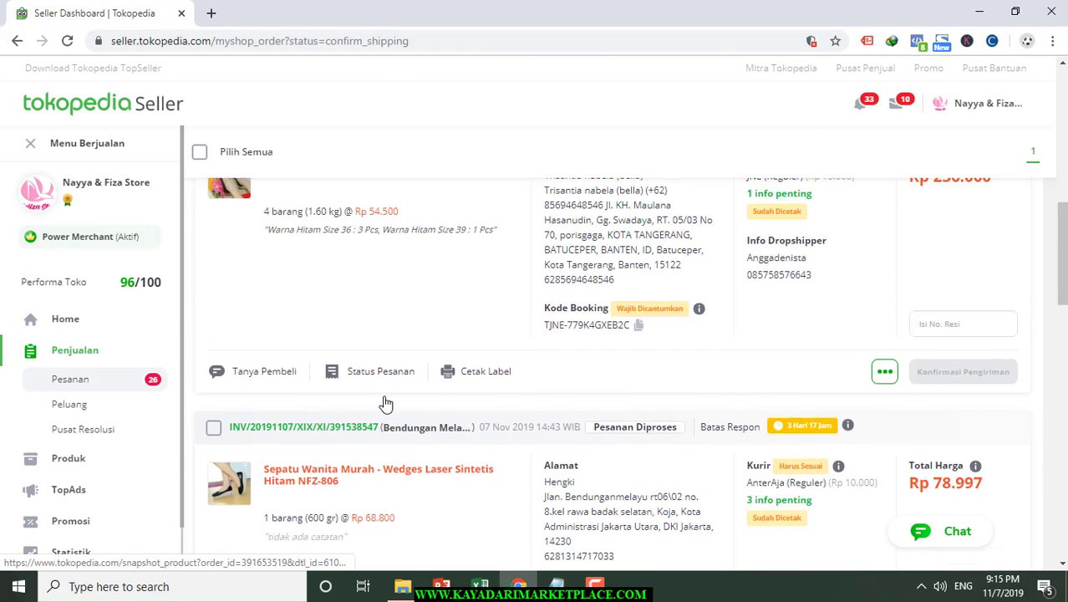
scroll(385, 403, "down", 3)
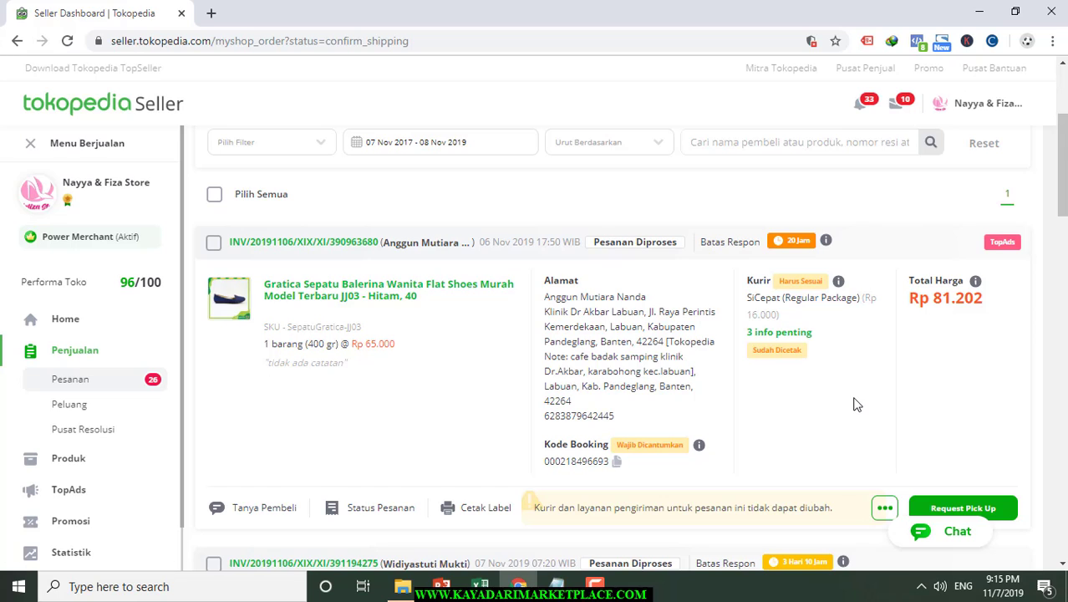
scroll(855, 401, "down", 2)
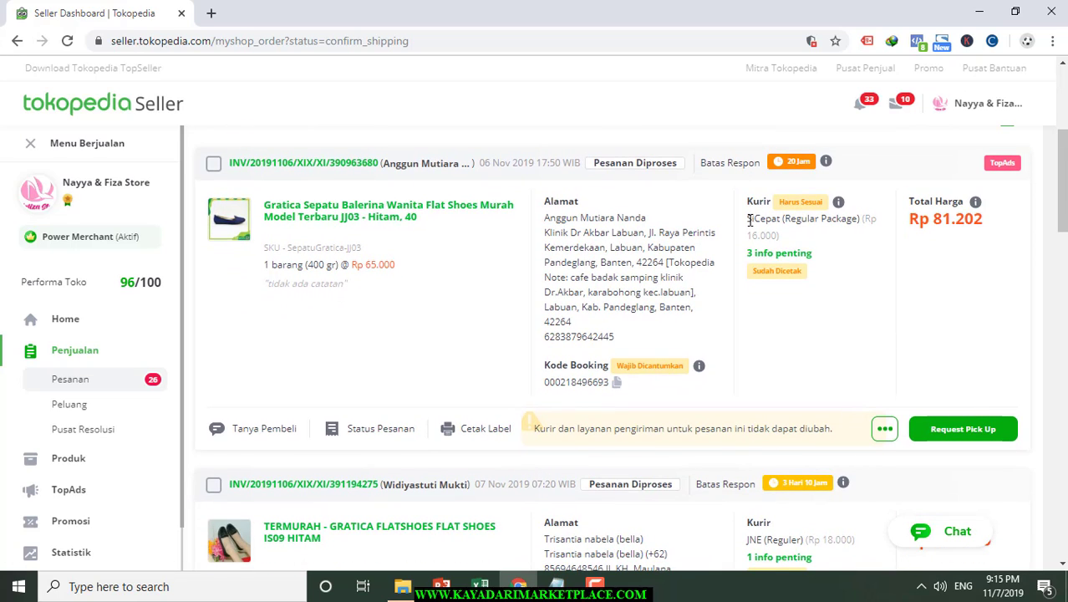
scroll(834, 435, "down", 5)
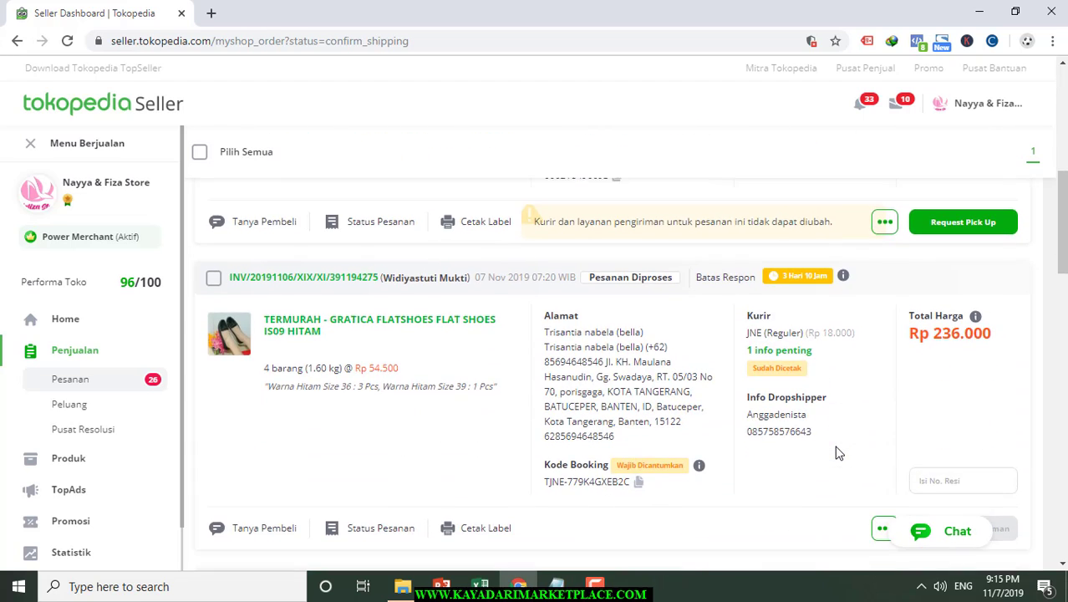
scroll(834, 451, "down", 9)
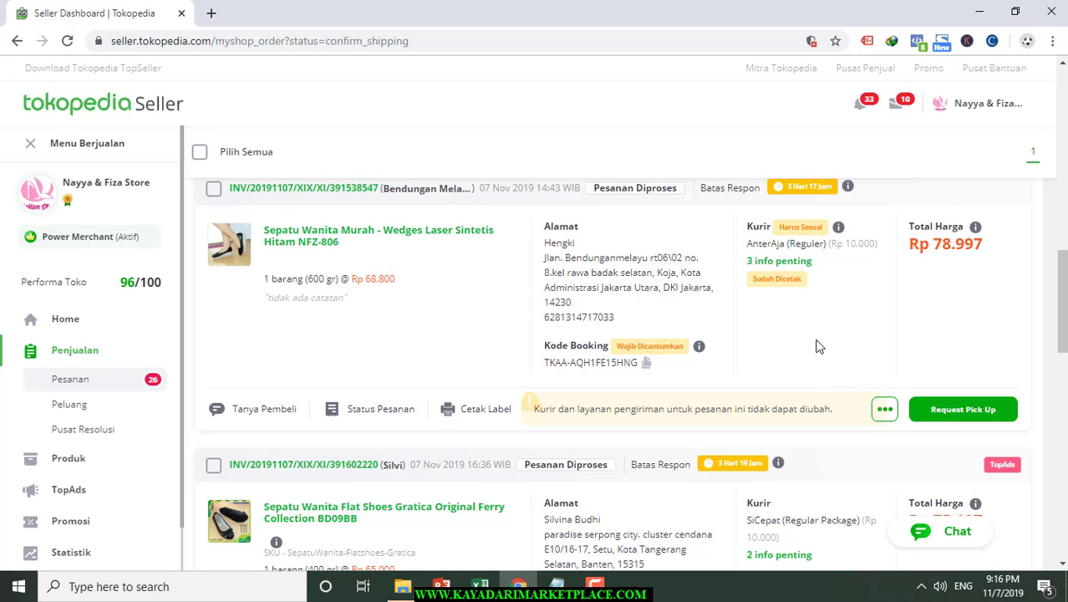
scroll(819, 347, "up", 4)
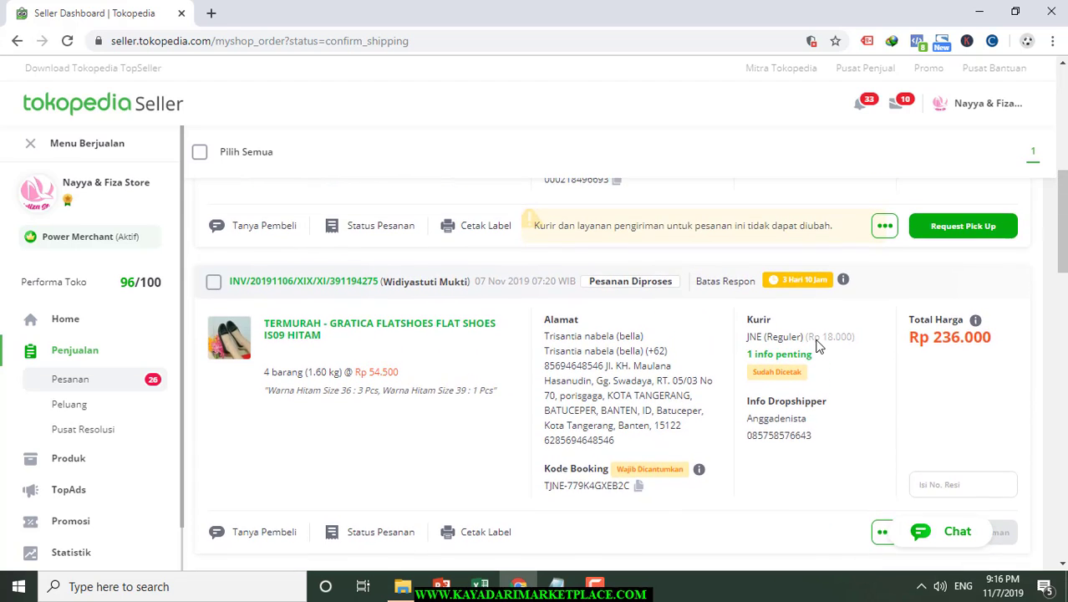
Inspect the booking code and the No. Resi field of the JNE order for Gratica Flatshoes IS09 Hitam, leaving the field empty.
scroll(817, 346, "down", 1)
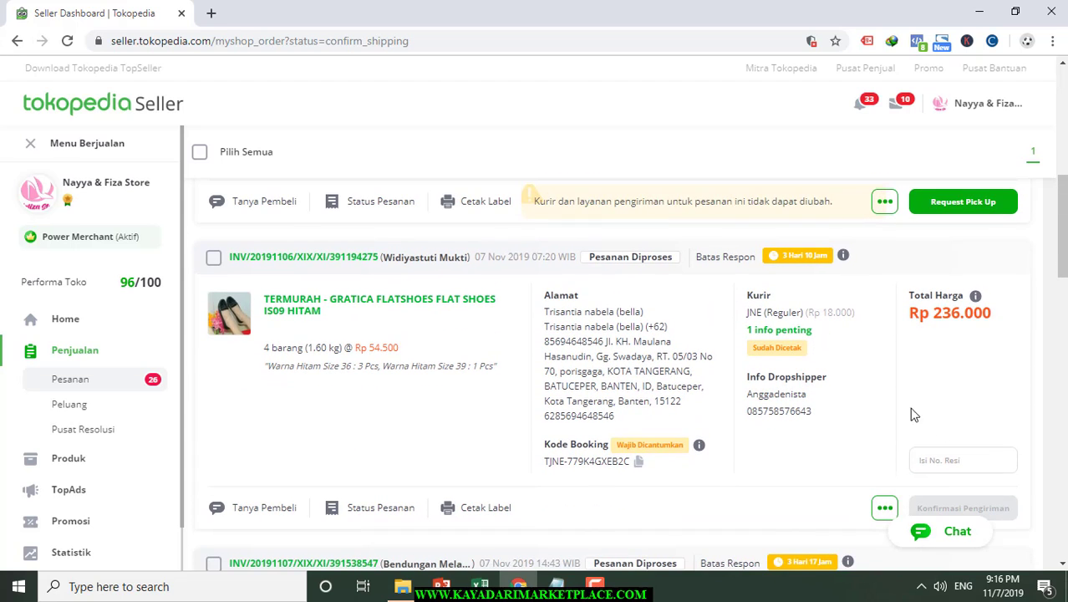
left_click(949, 462)
mouse_move(664, 445)
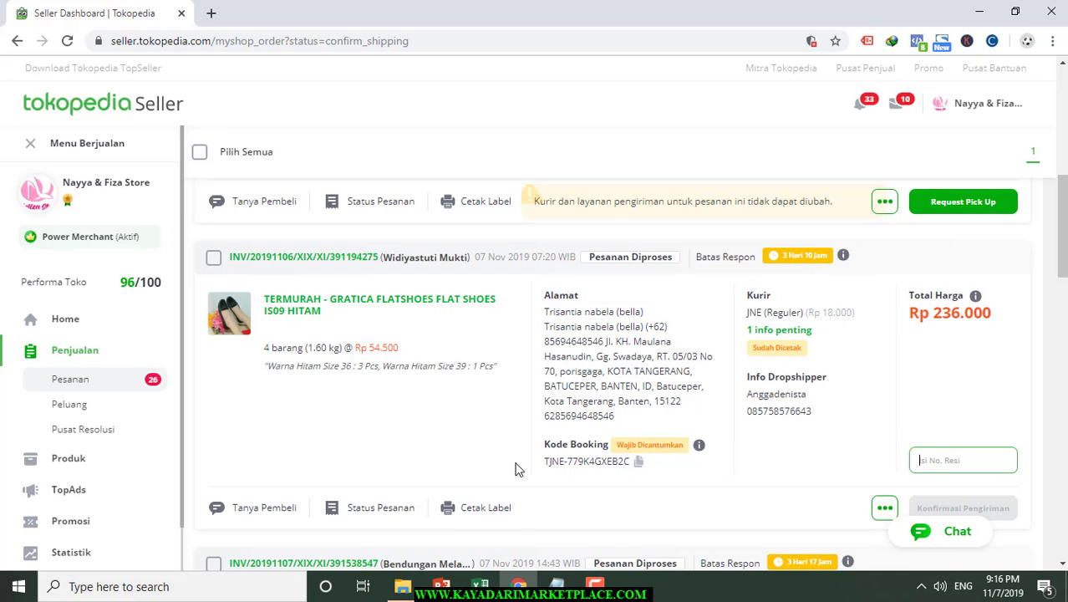
left_click_drag(548, 464, 630, 475)
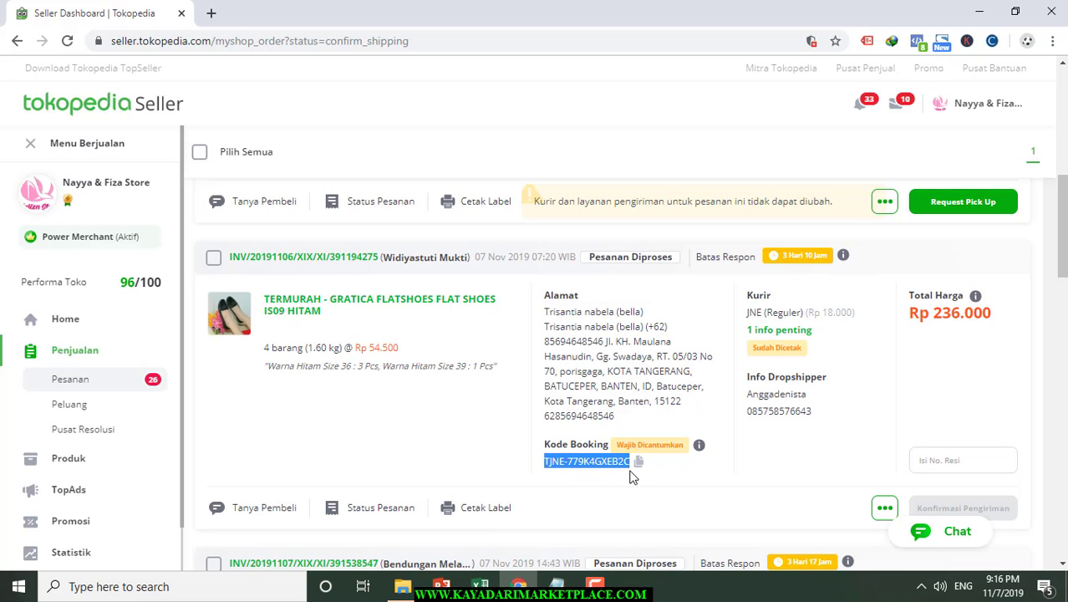
left_click(729, 456)
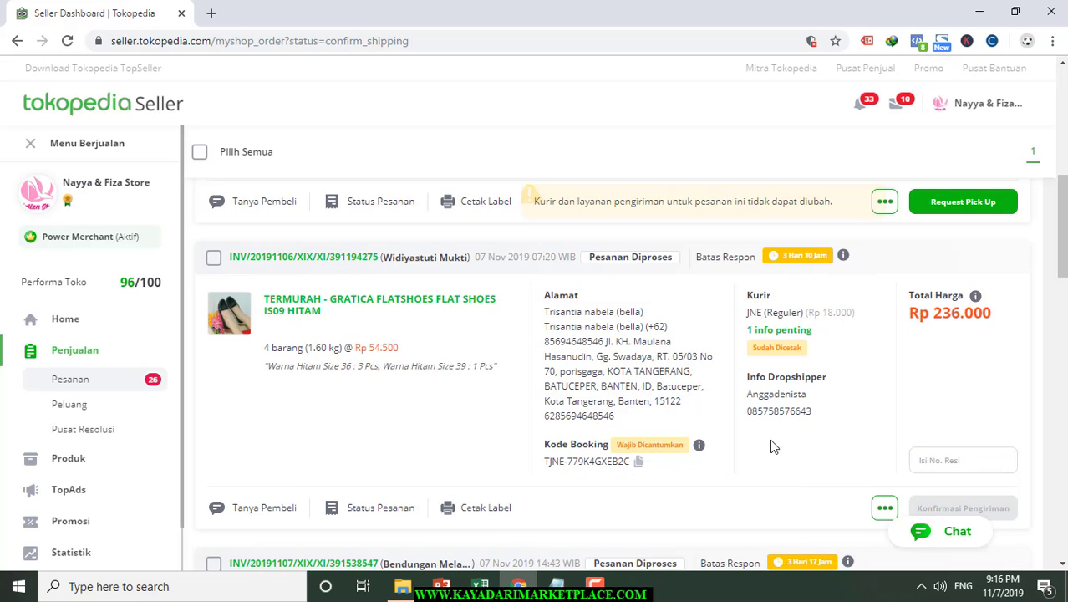
scroll(723, 411, "down", 1)
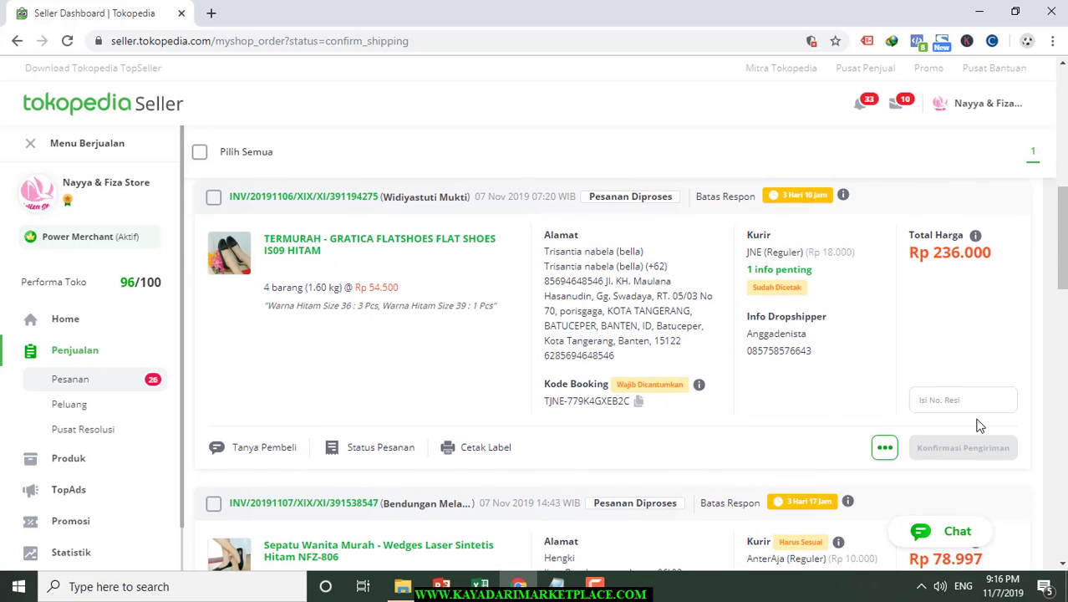
left_click(943, 407)
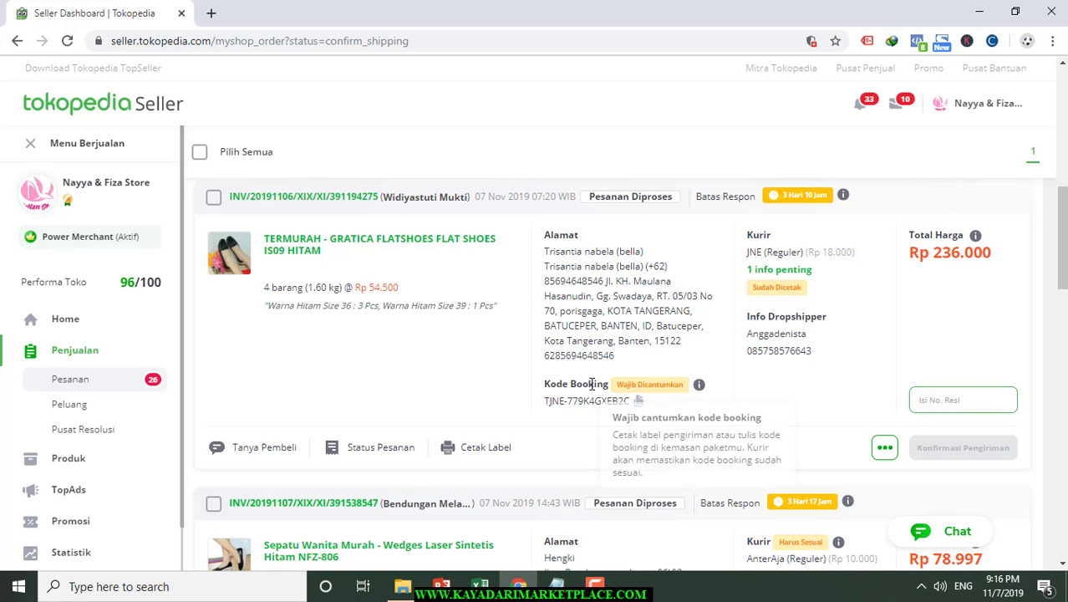
Compare the AnterAja, SiCepat and JNE orders to see which use Request Pick Up and which require a No. Resi.
scroll(681, 418, "down", 3)
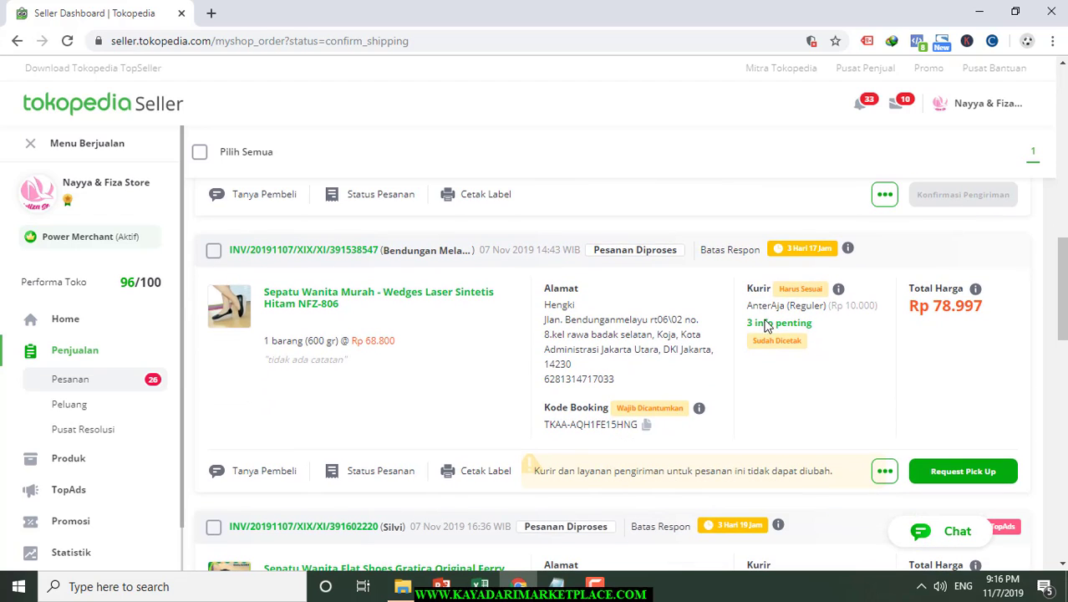
scroll(869, 407, "down", 1)
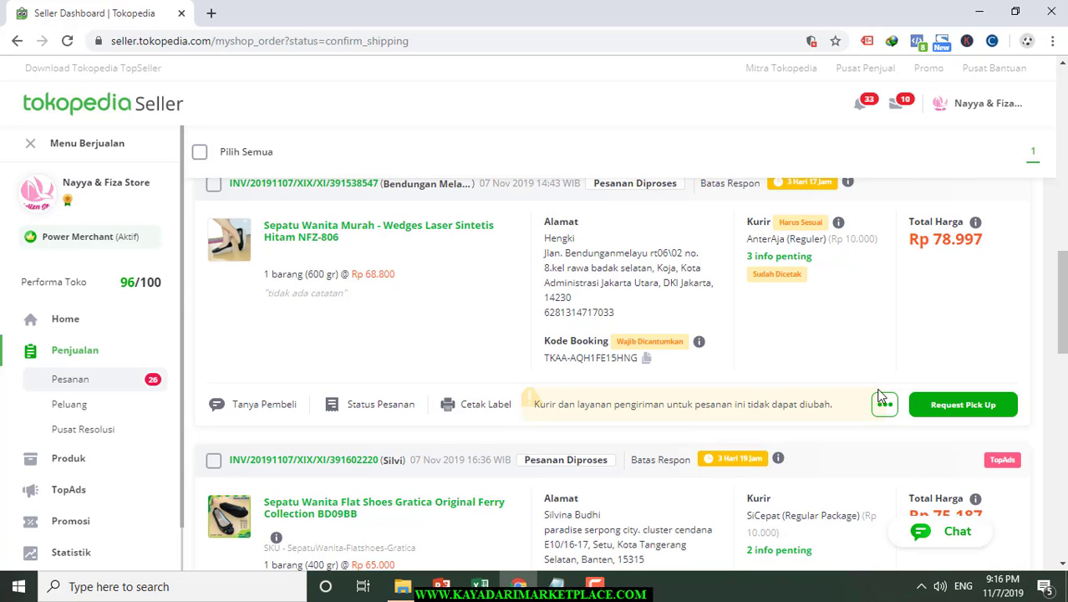
scroll(879, 396, "down", 8)
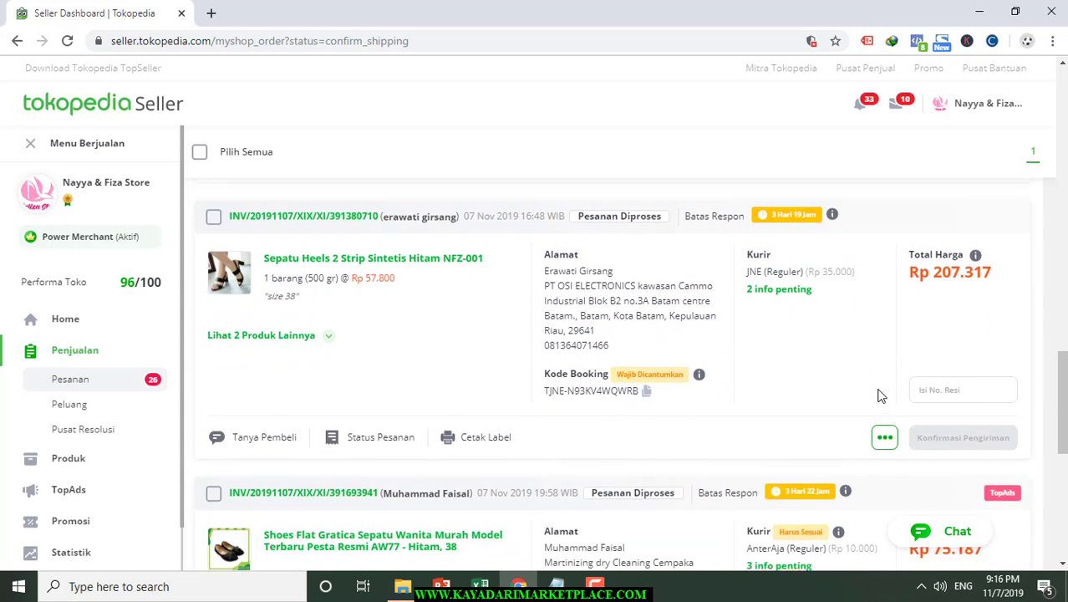
scroll(879, 396, "down", 5)
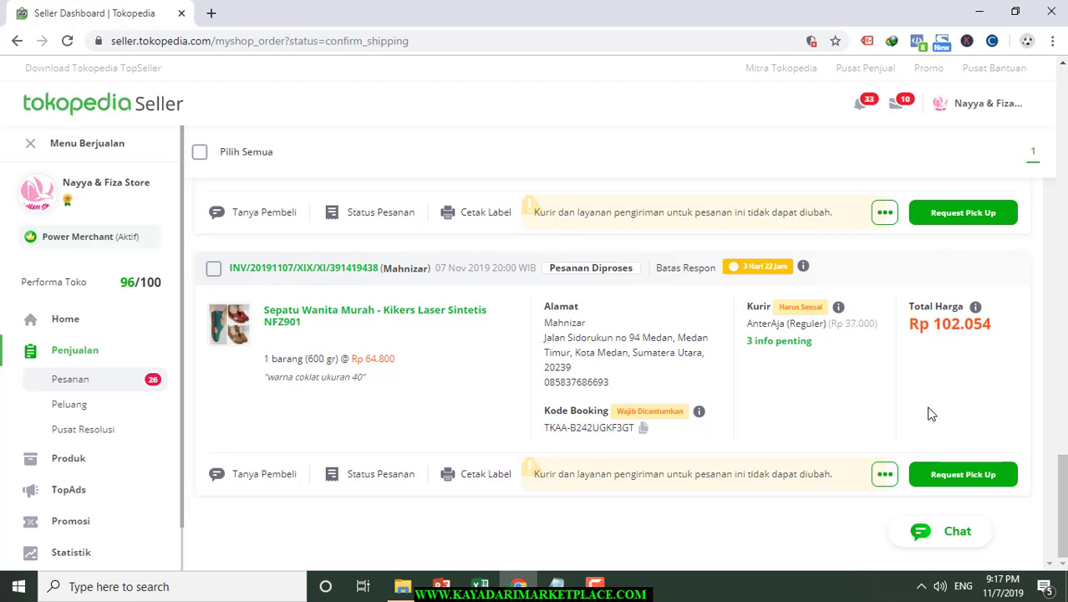
scroll(925, 275, "up", 4)
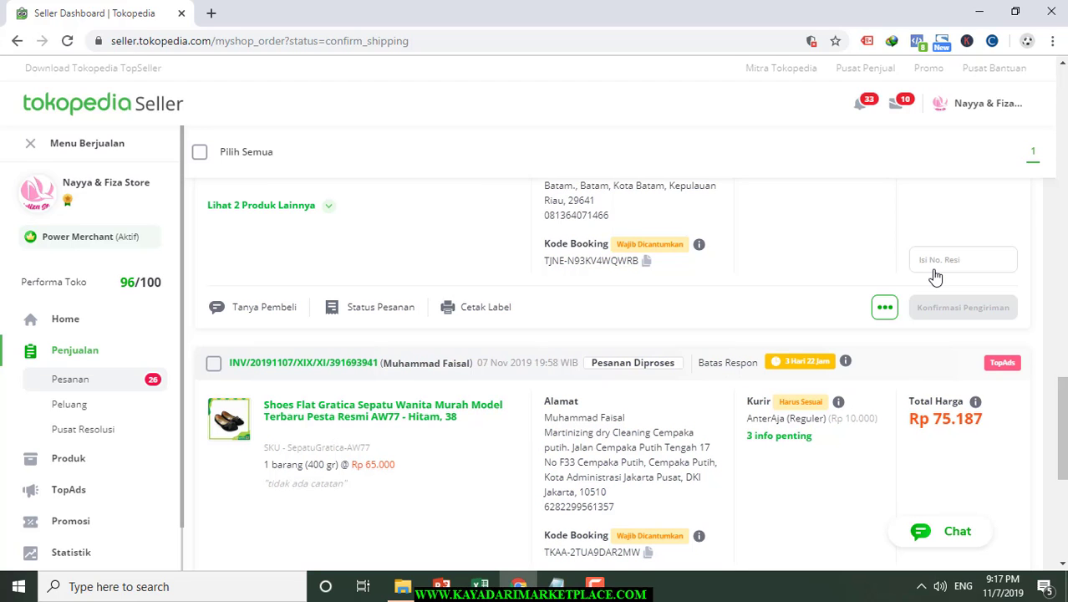
scroll(935, 276, "up", 2)
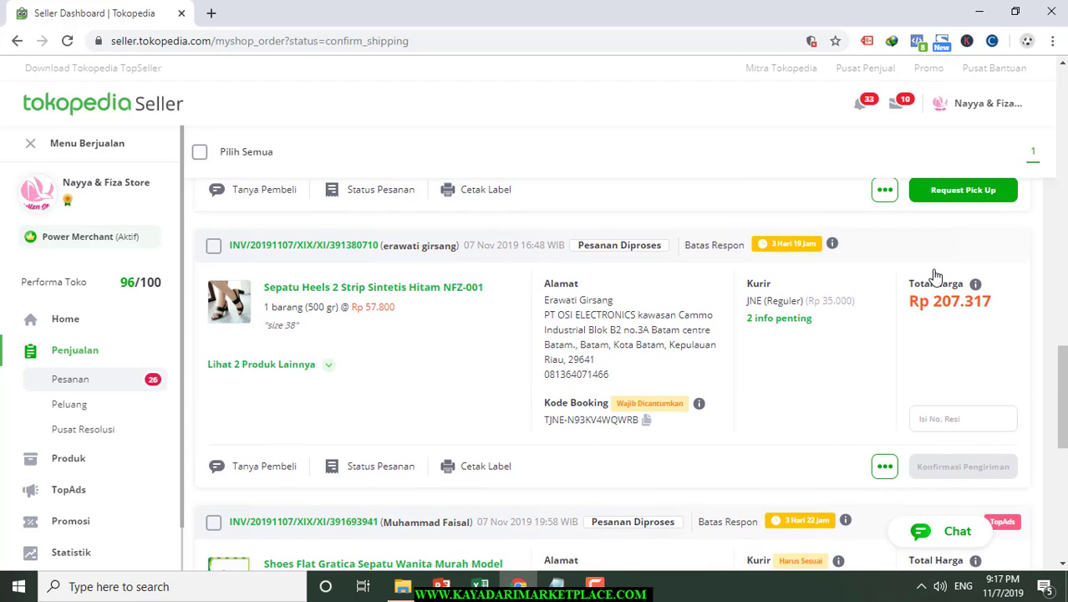